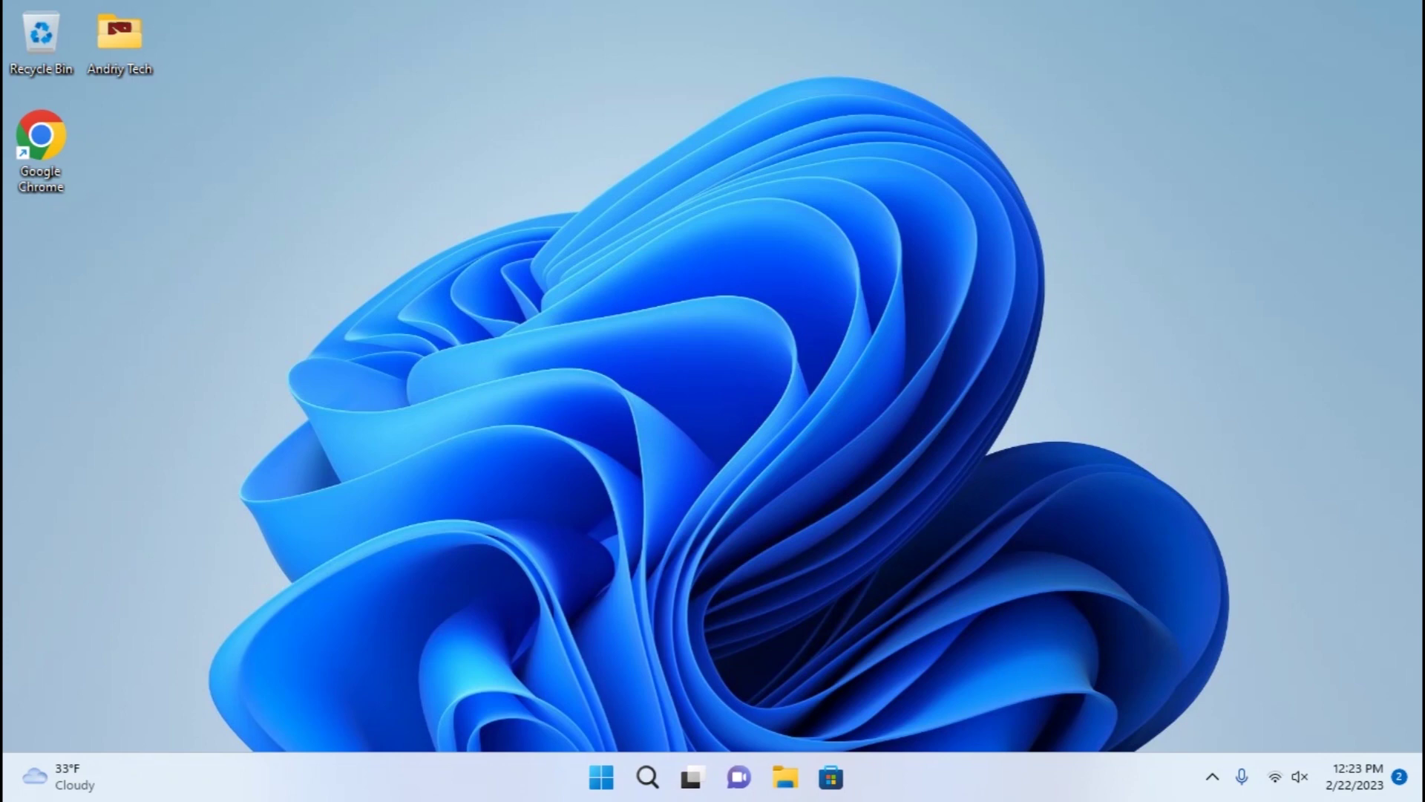
Launch Microsoft Store from the pinned apps in the Start menu
key(super)
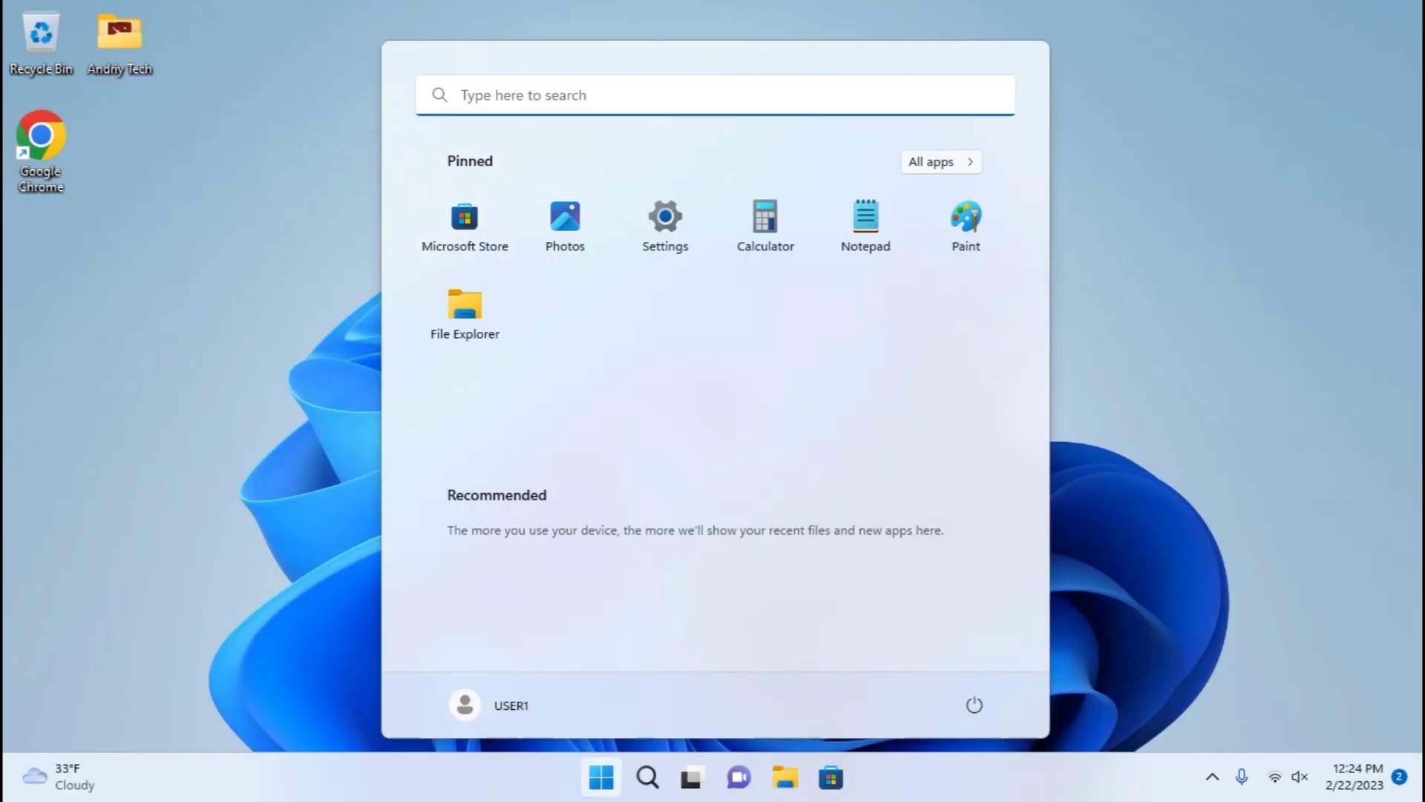
click(568, 319)
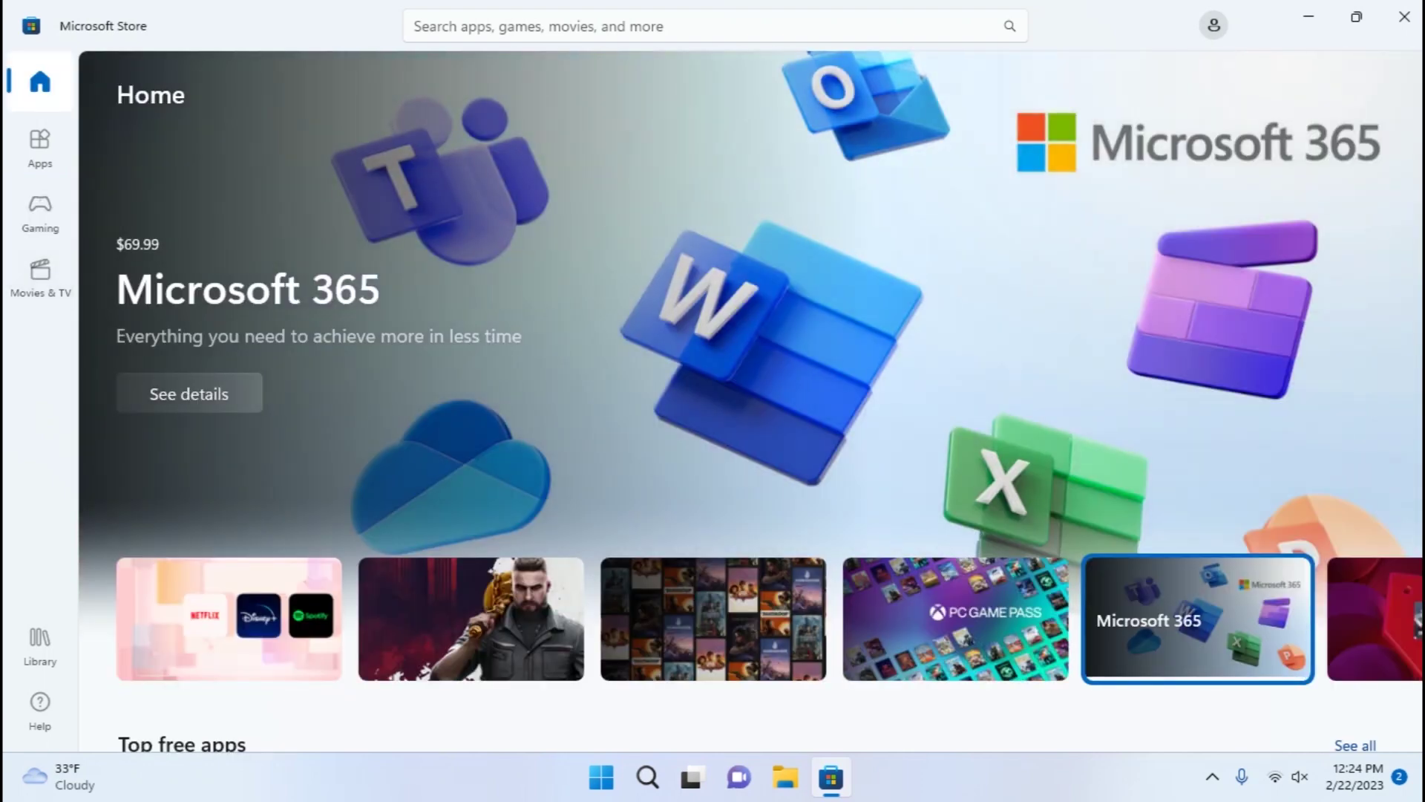
Rerun the recent 'asphalt' search and scroll through the matching racing games
click(445, 26)
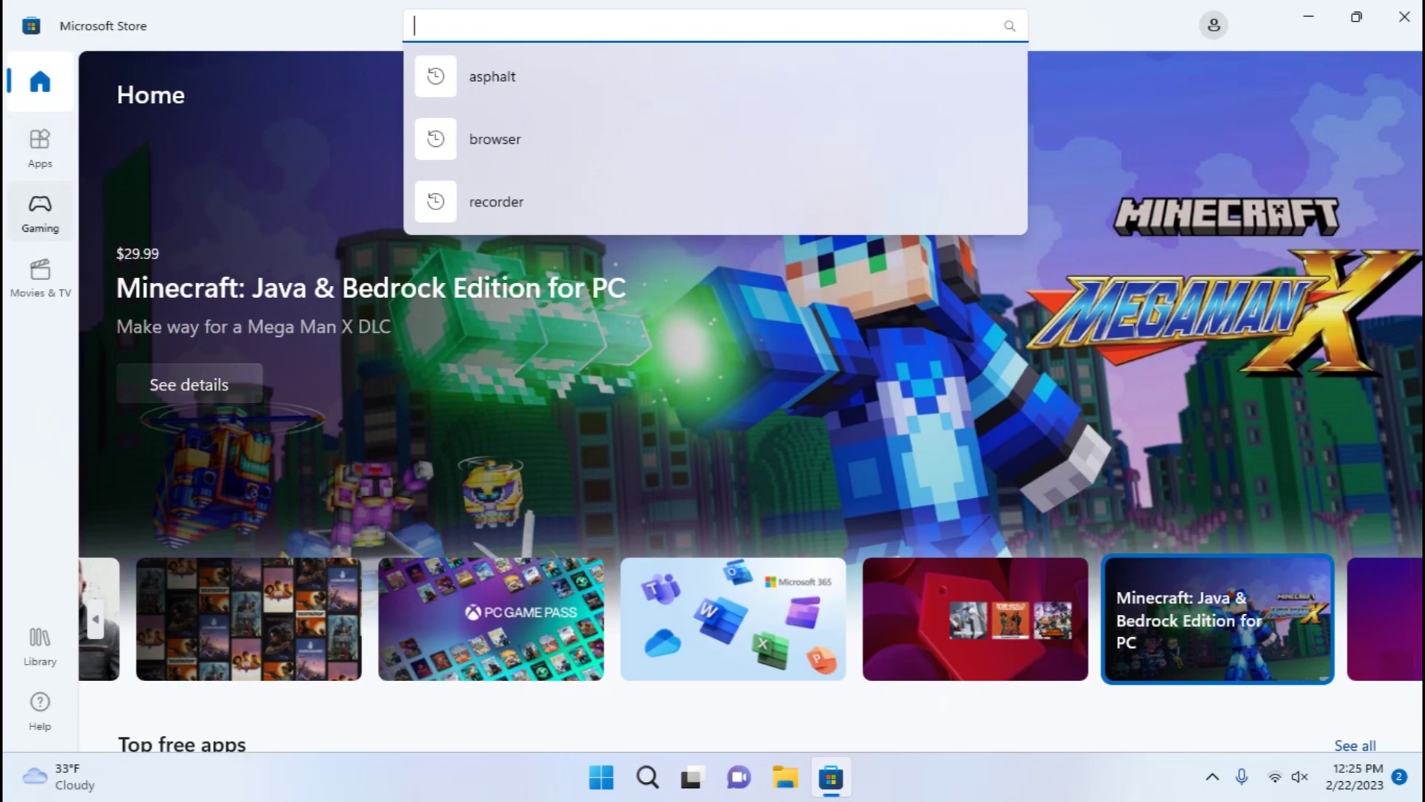
click(40, 210)
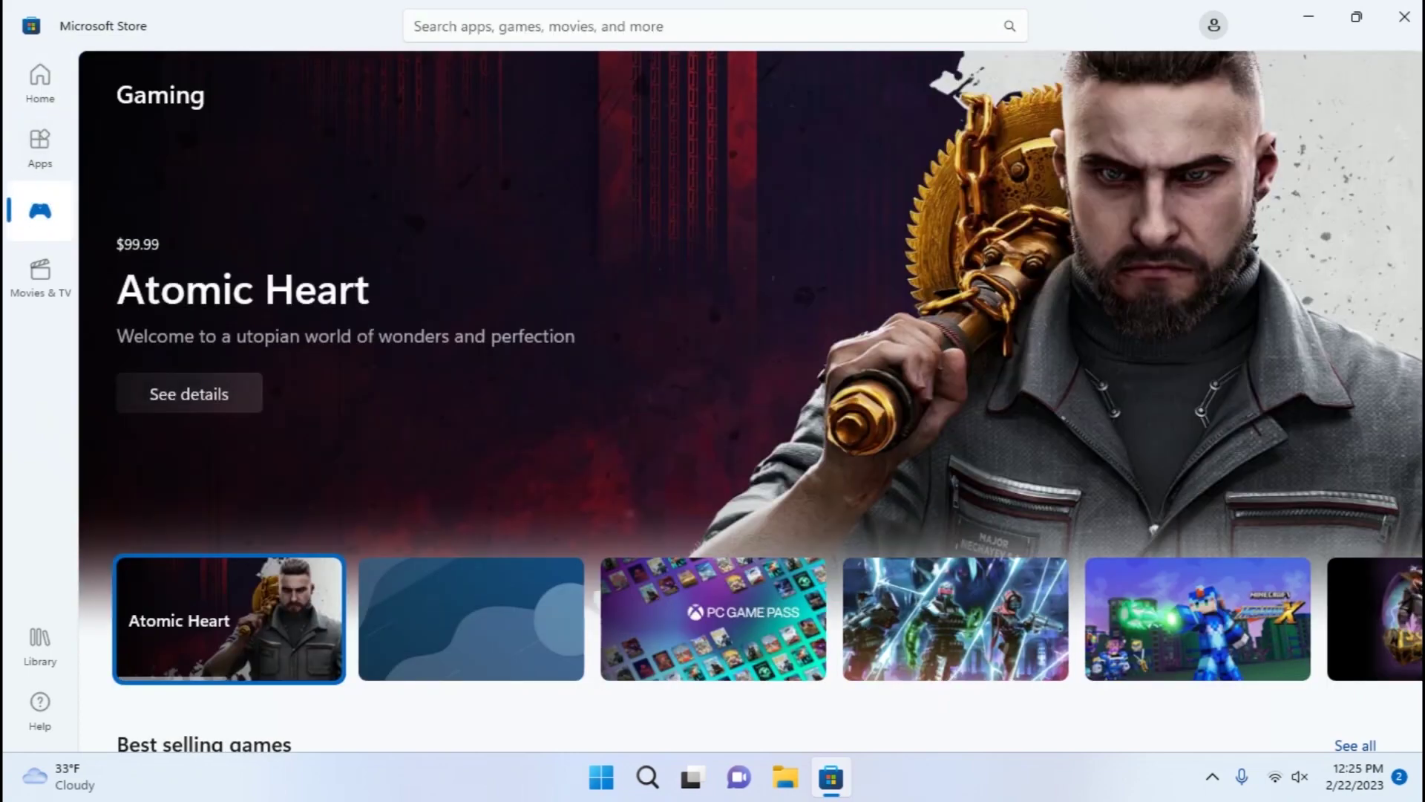
click(519, 26)
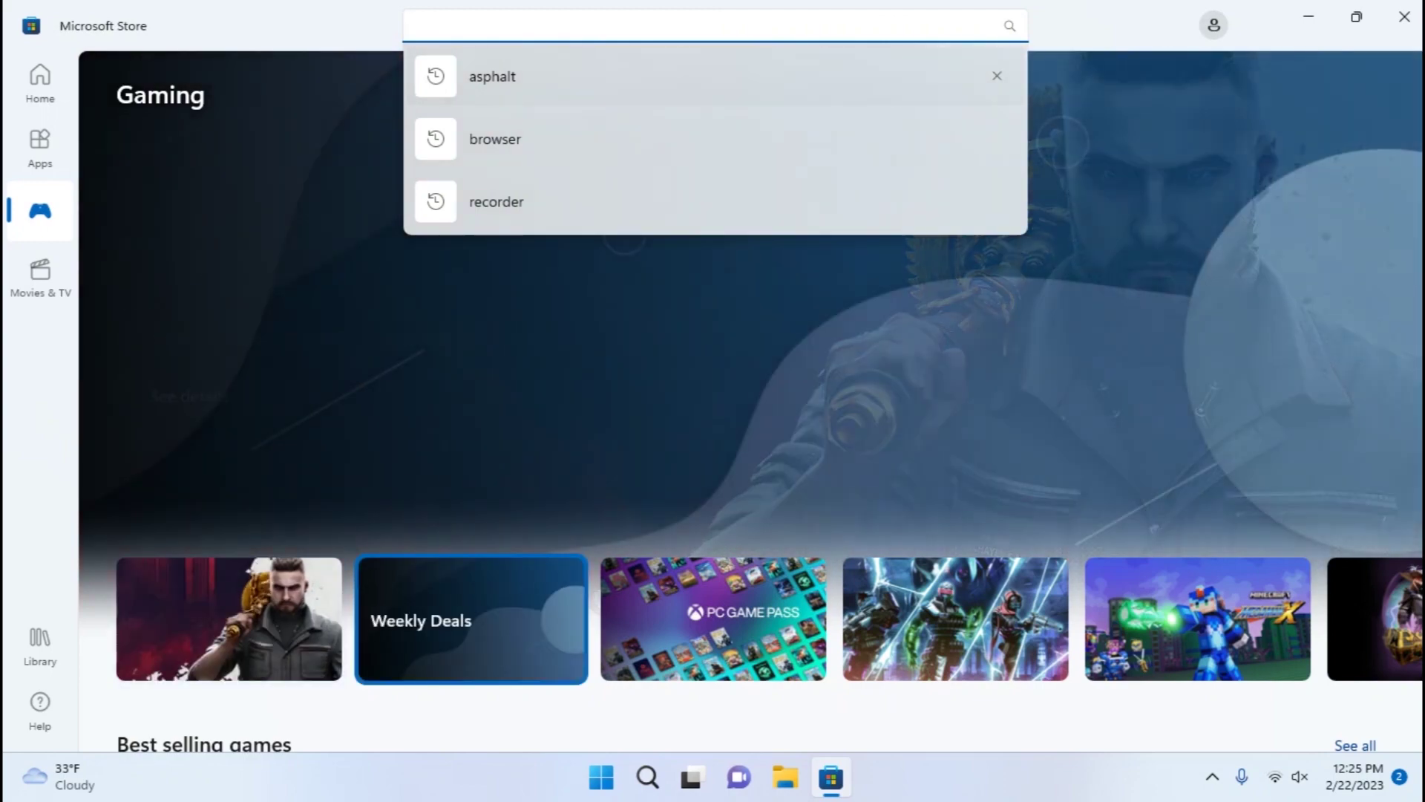
click(493, 76)
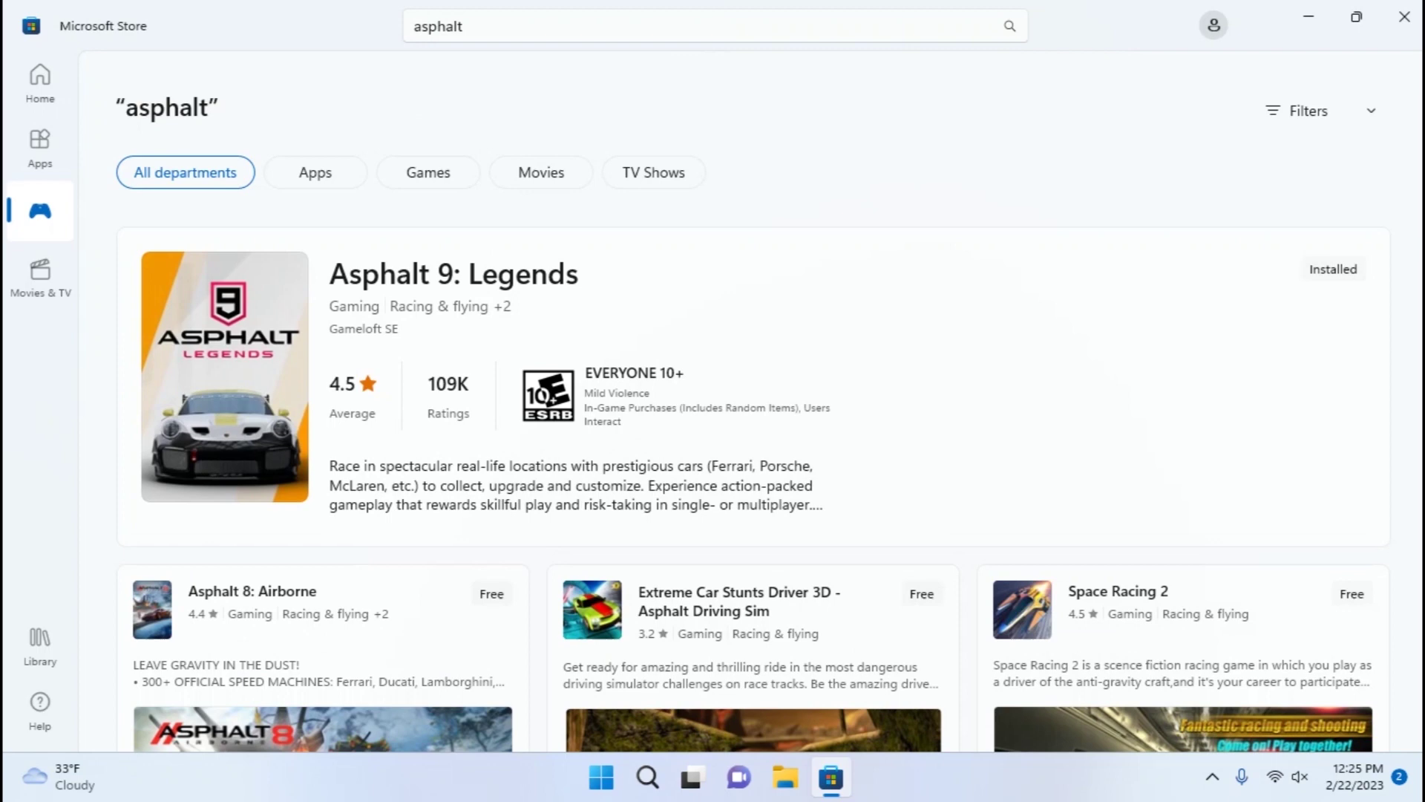
scroll(753, 401, down, 3)
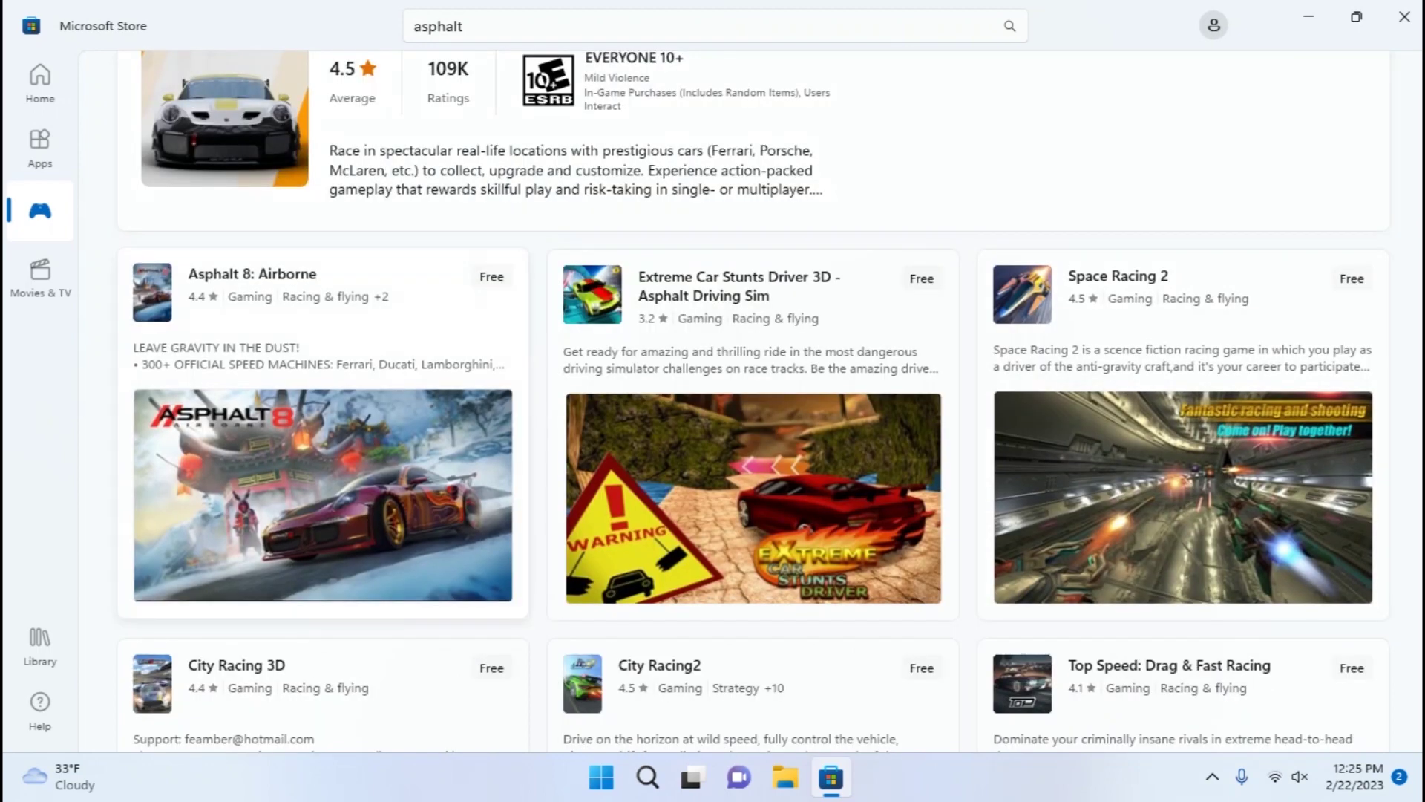
Get Asphalt 8: Airborne, search 'asphalt' again, and filter the Library to games
click(322, 445)
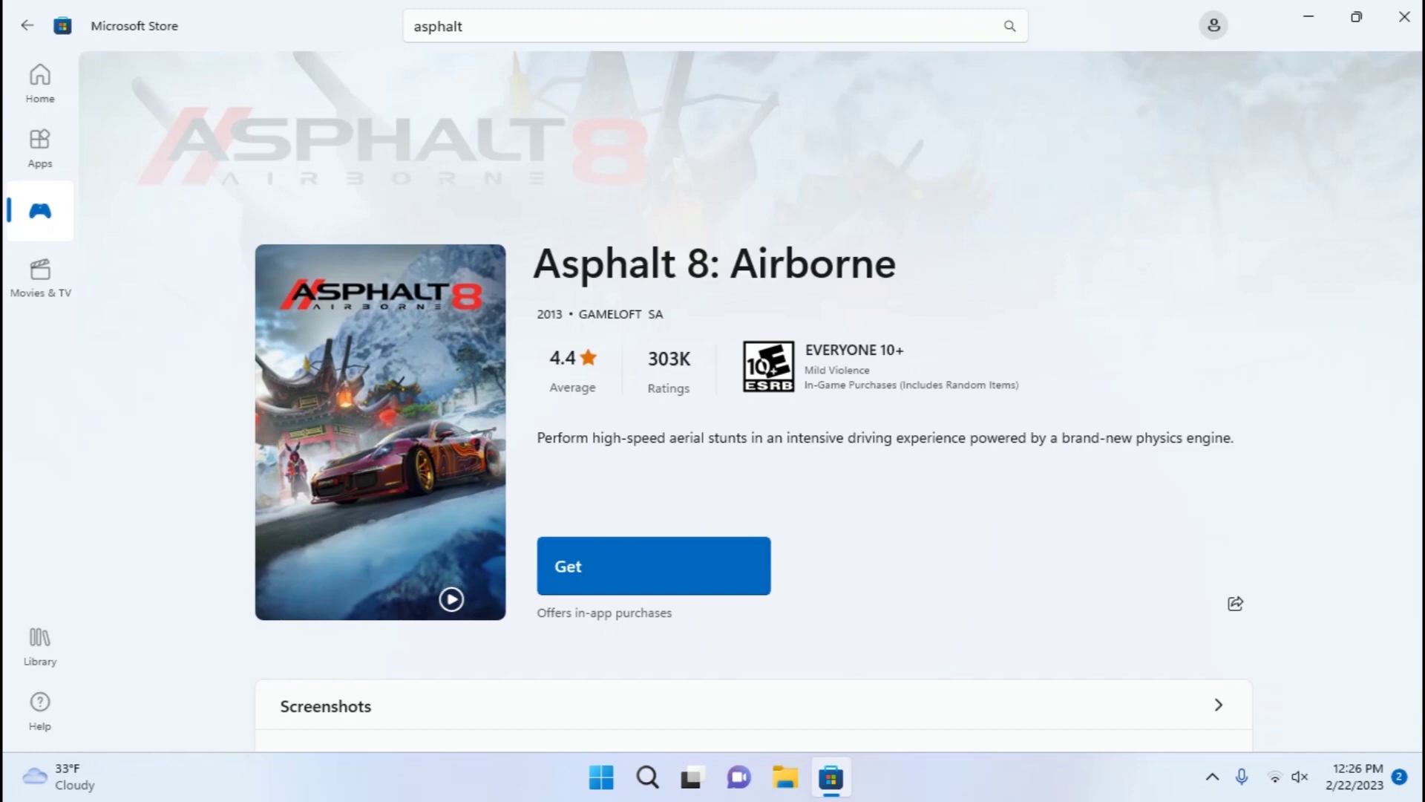
click(653, 565)
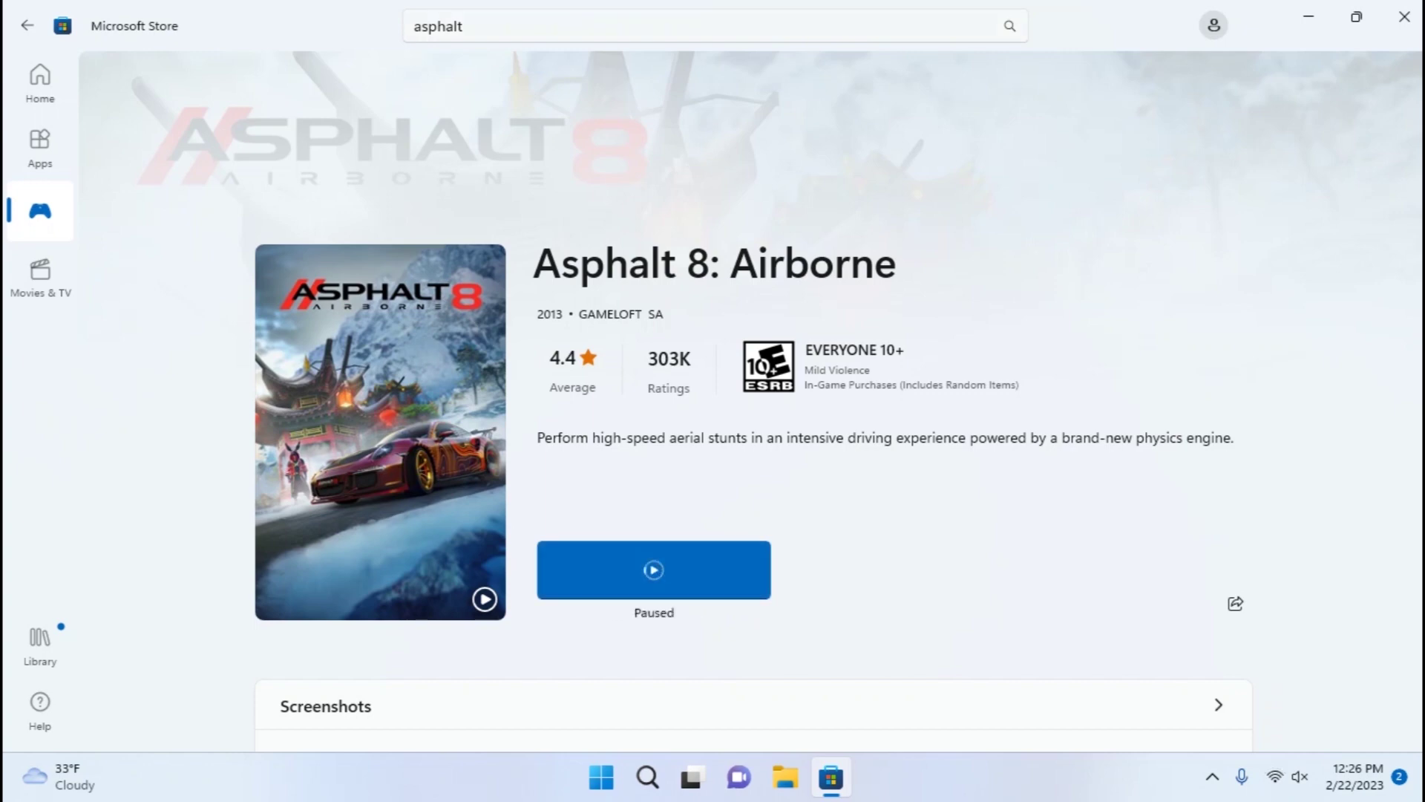
click(463, 26)
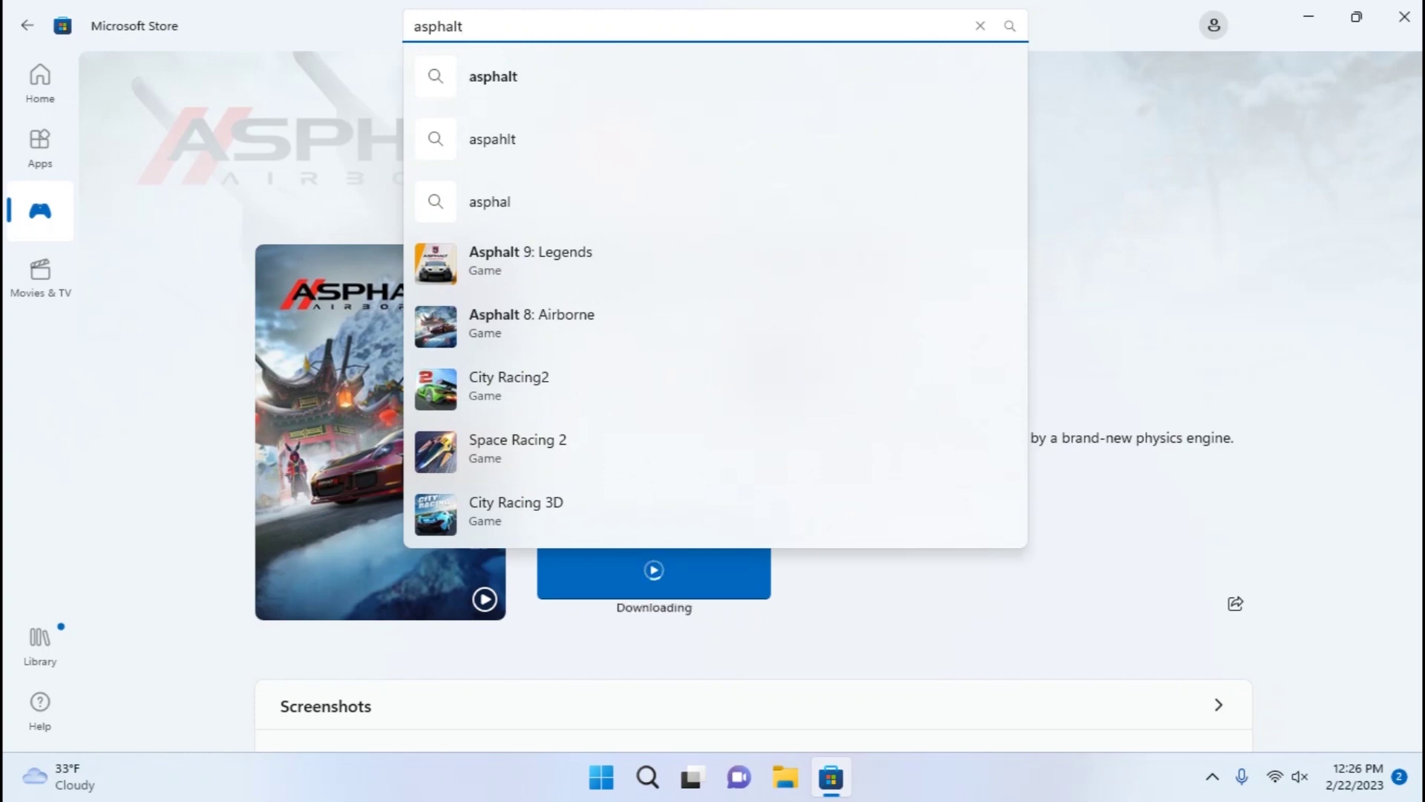
key(Return)
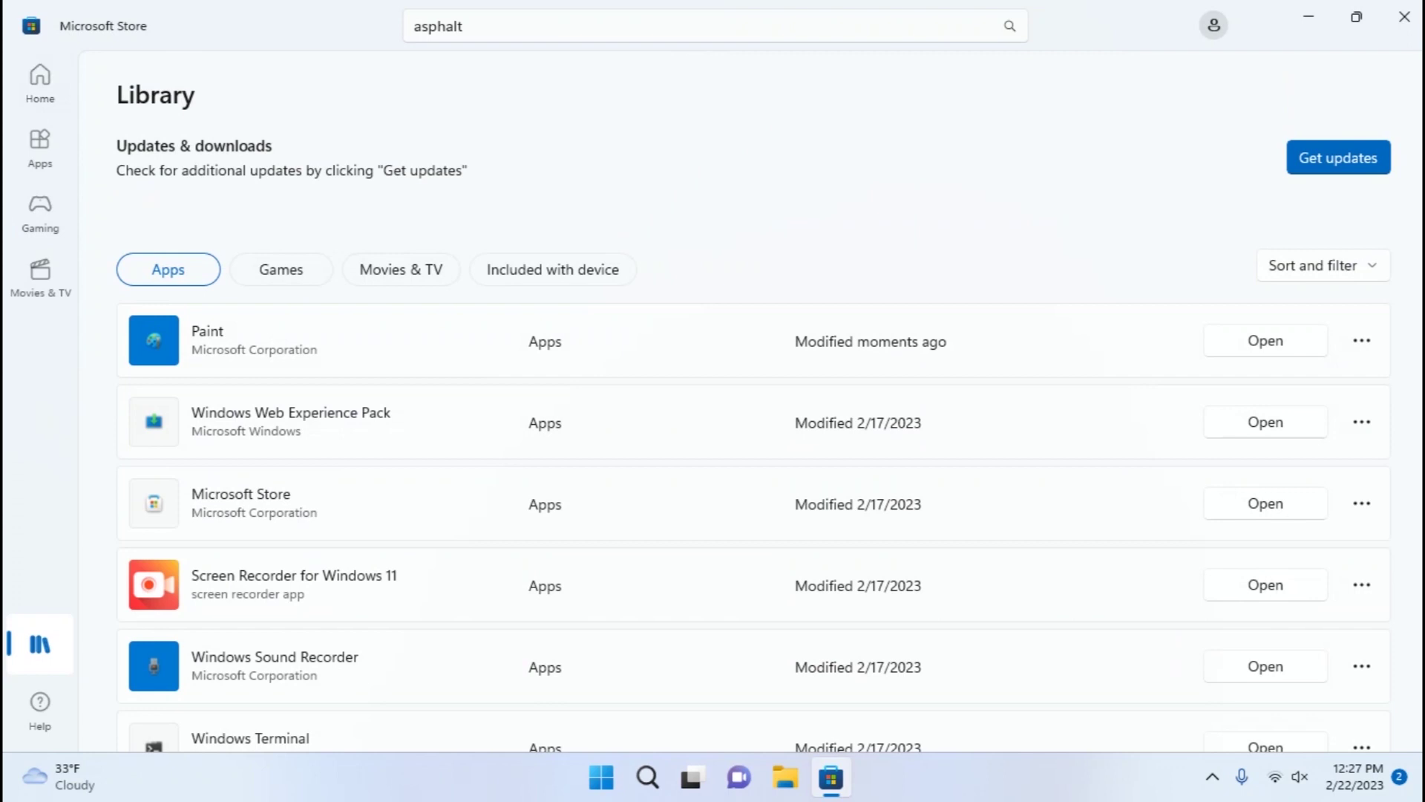
click(280, 269)
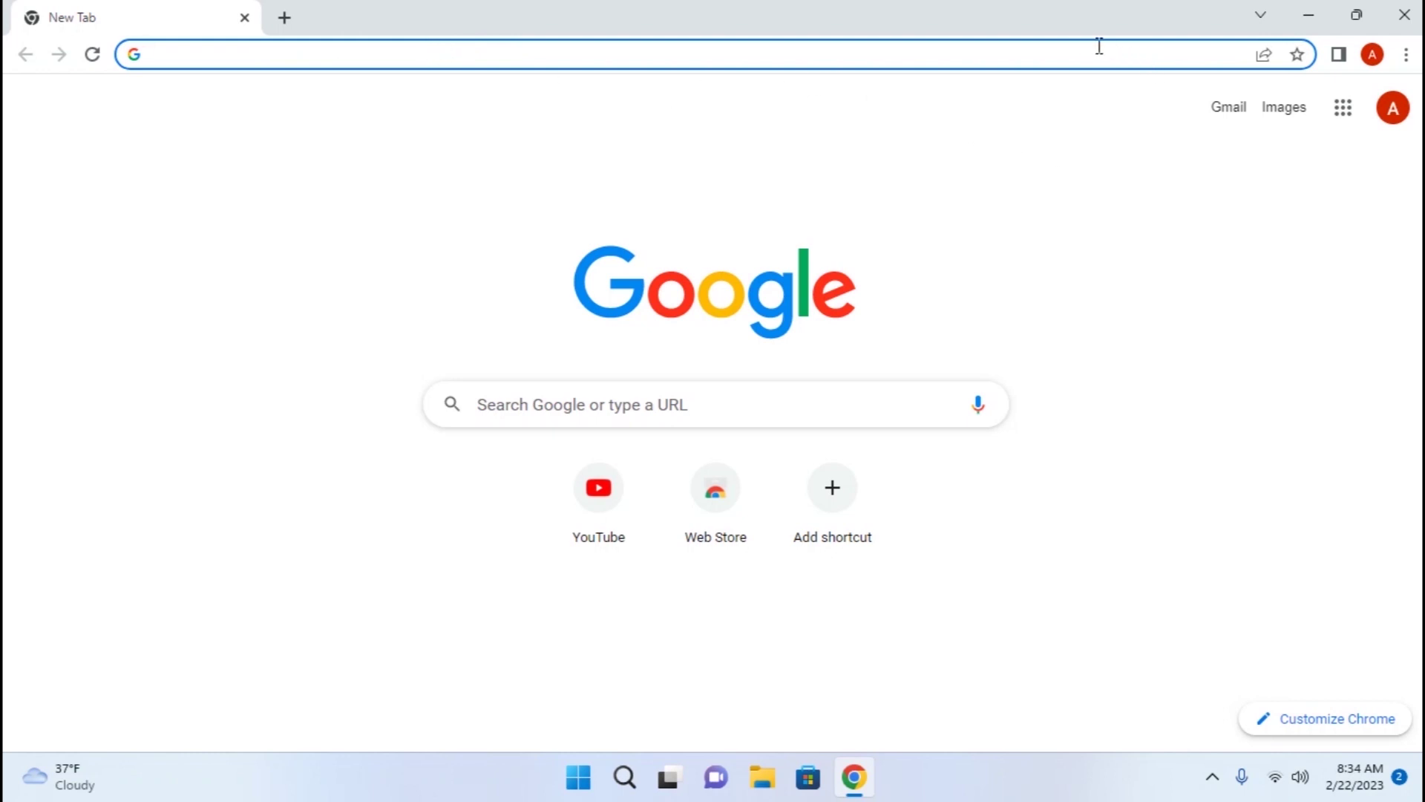
Search Google for 'steam', visit store.steampowered.com, and download the Windows Steam installer
click(774, 46)
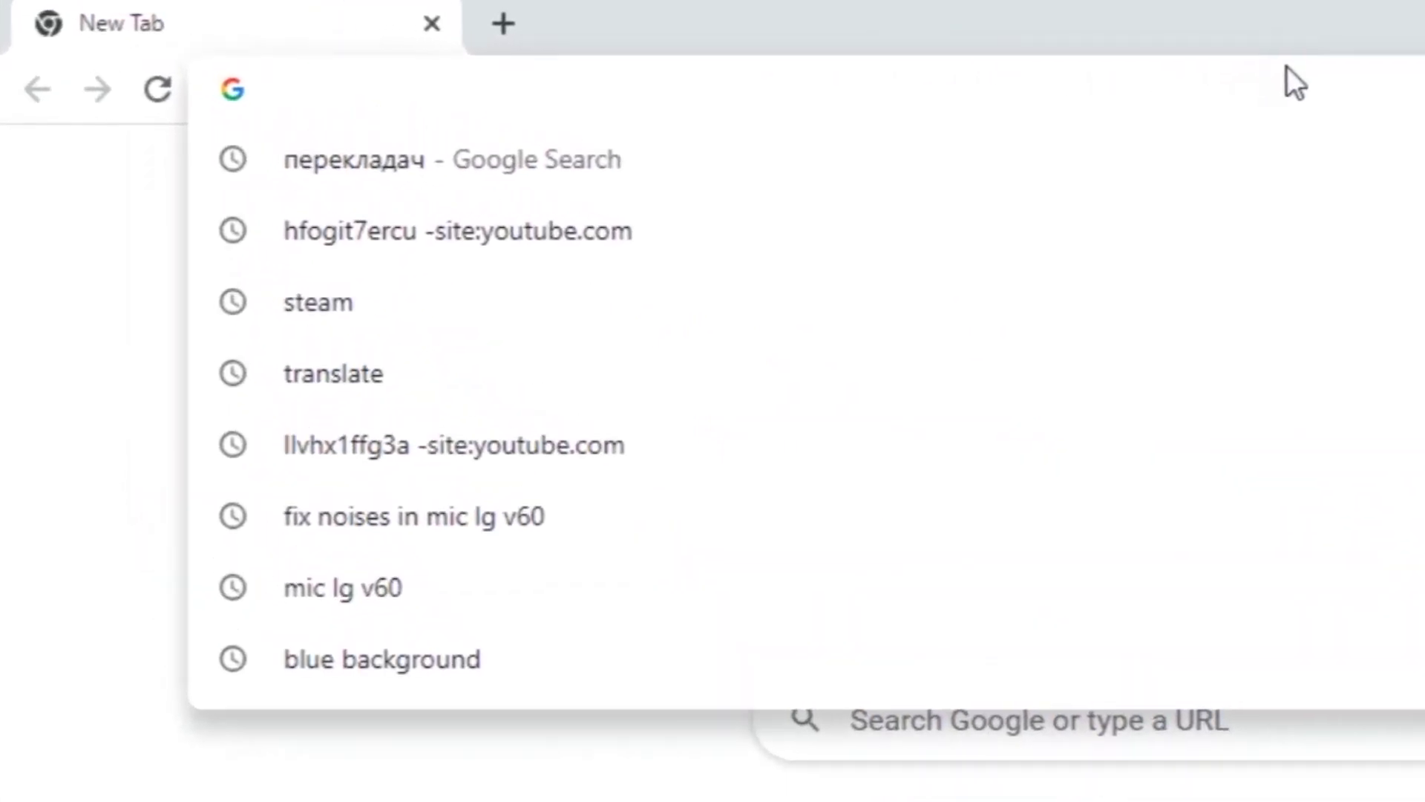
text(steam)
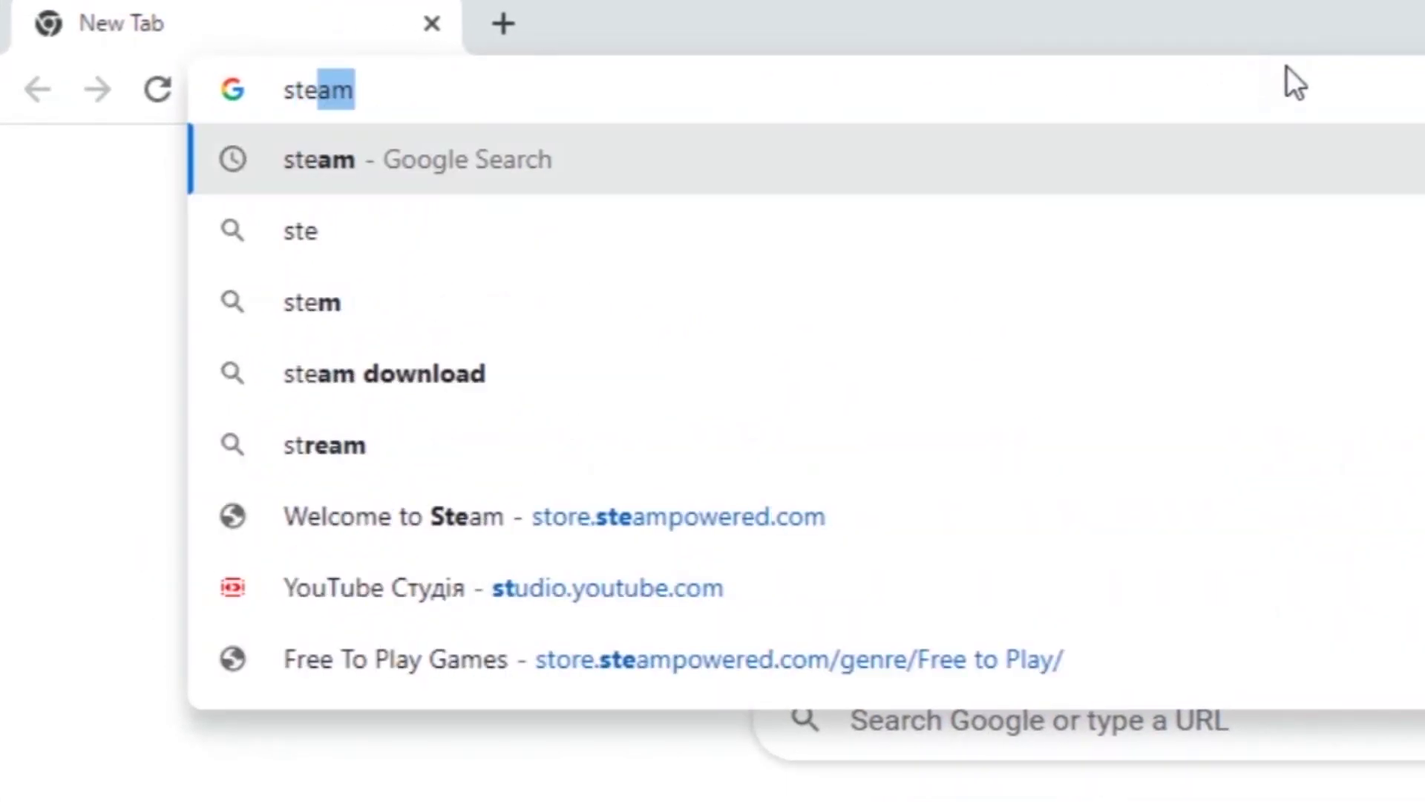
key(Return)
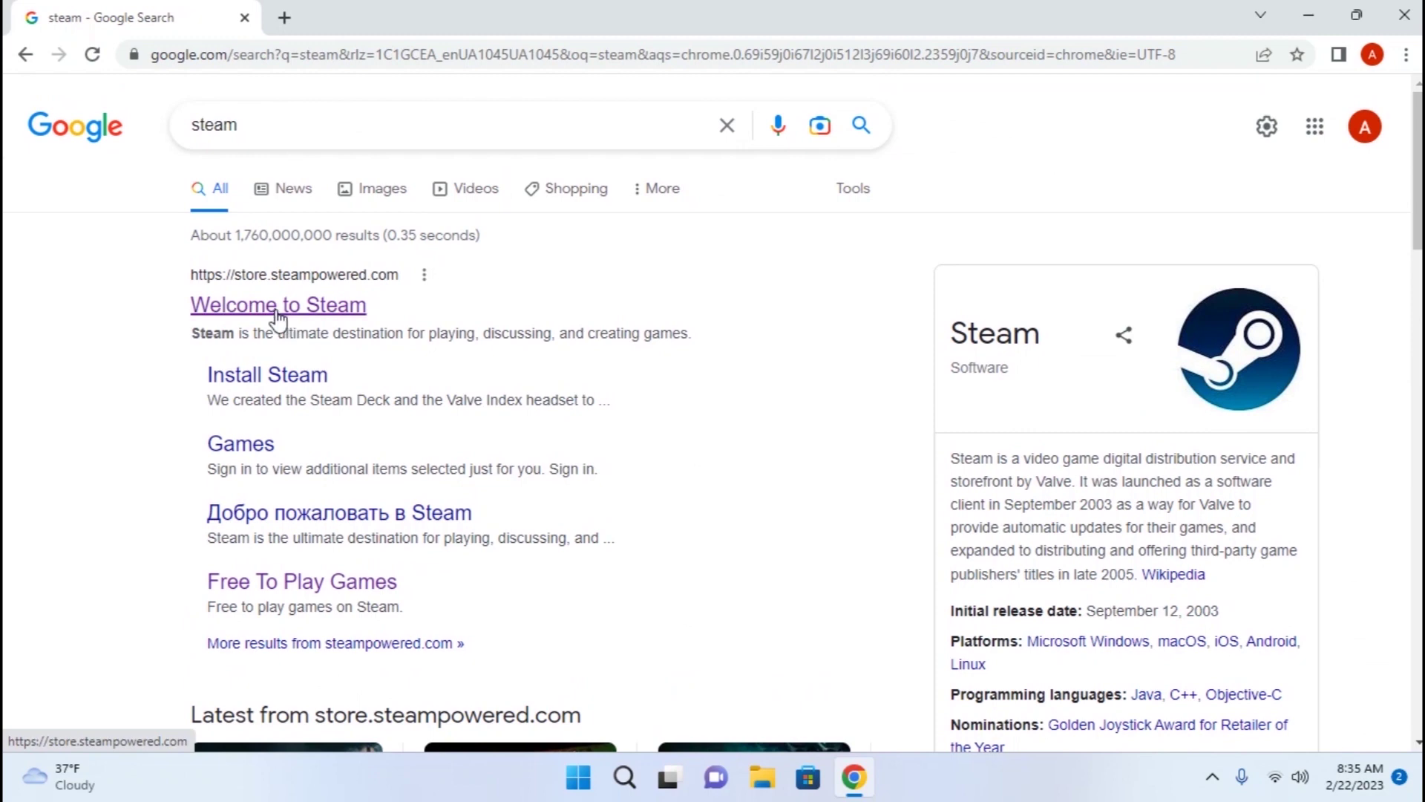
click(274, 315)
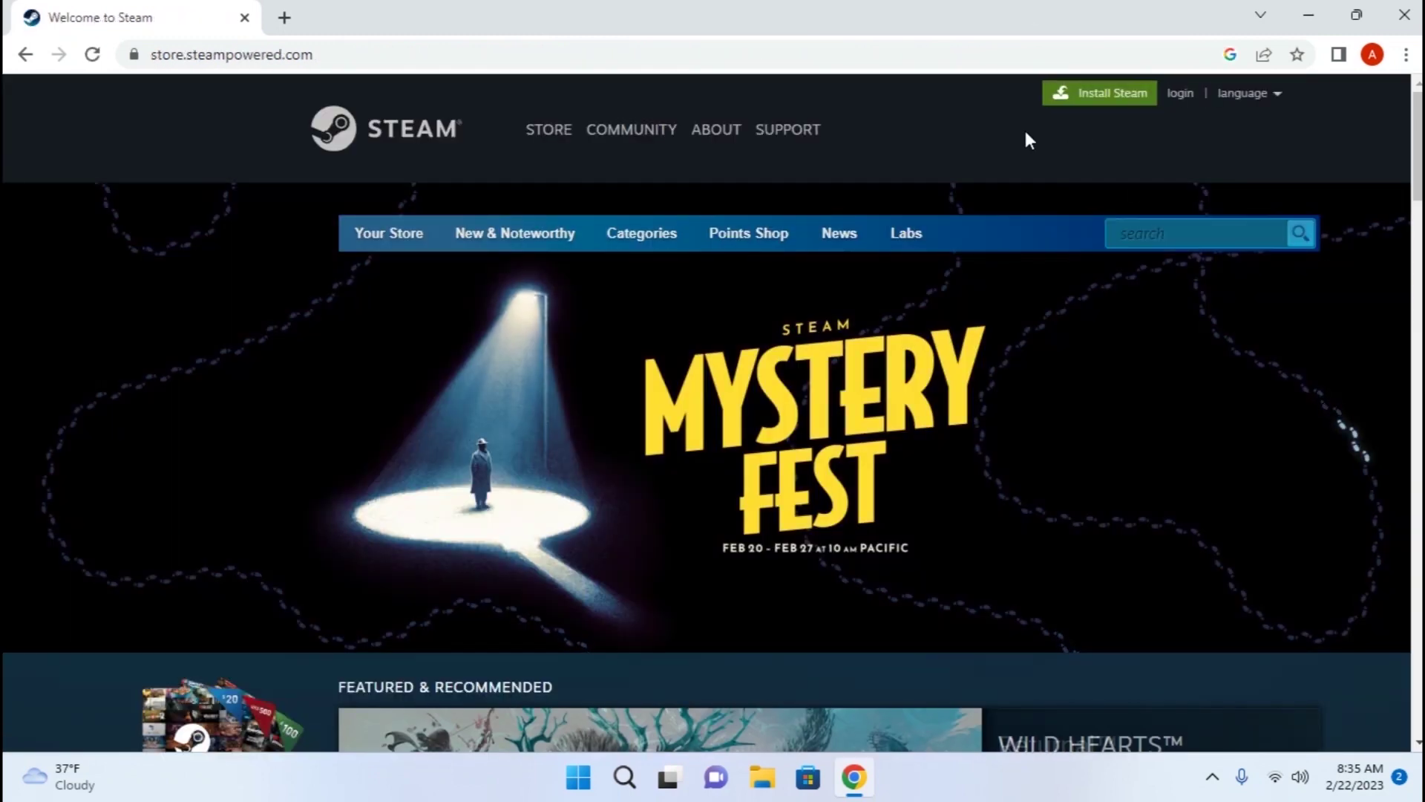
click(1111, 105)
scroll(778, 215, down, 3)
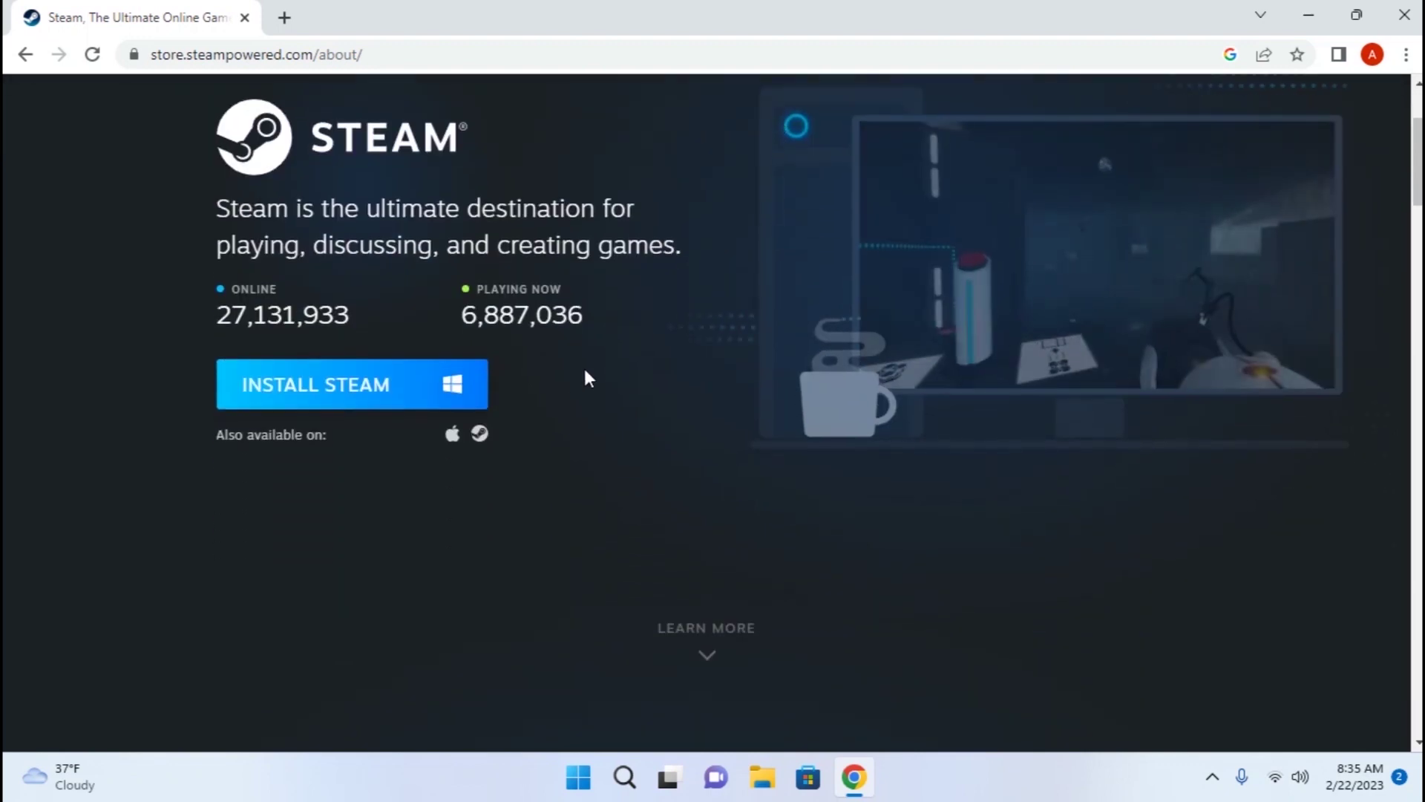
drag(208, 380, 341, 398)
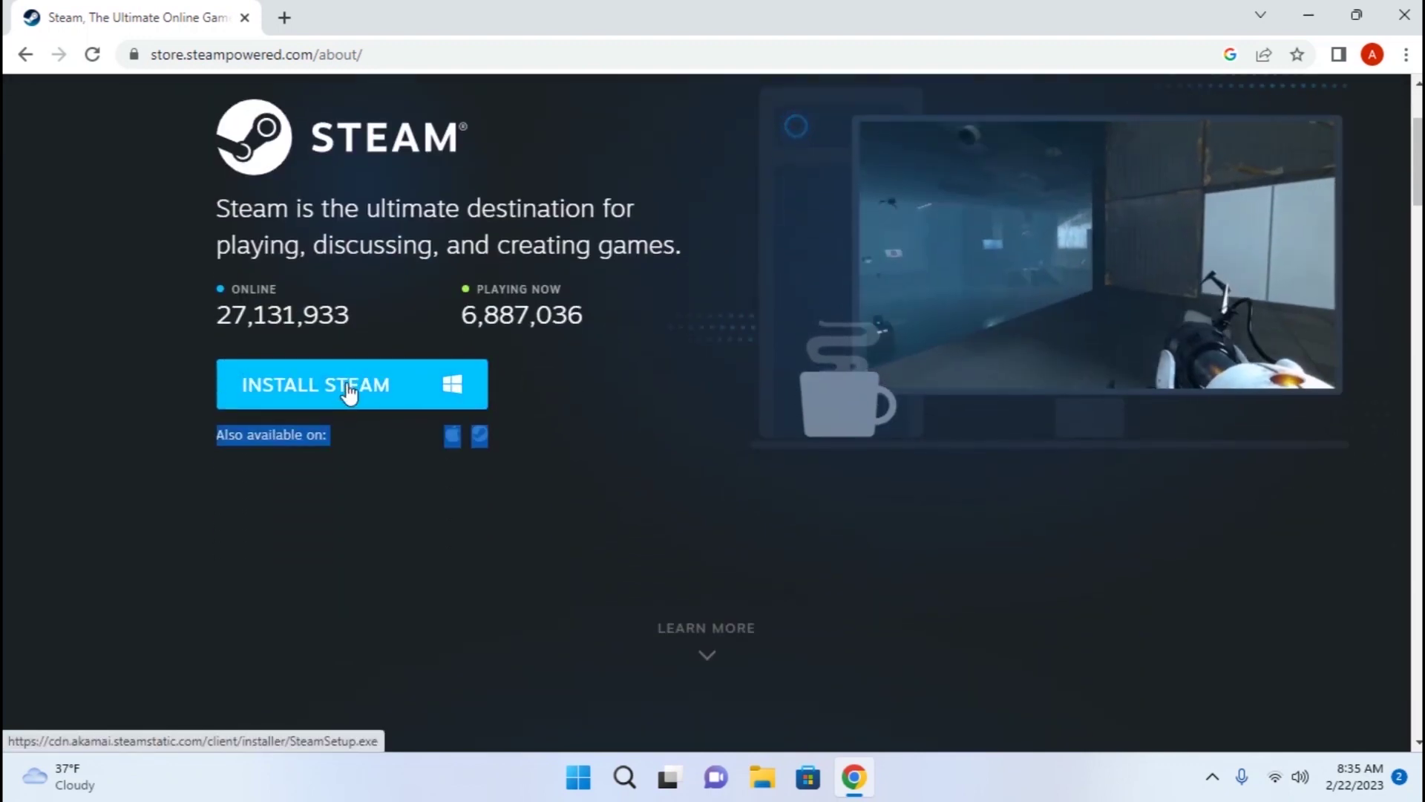
click(349, 394)
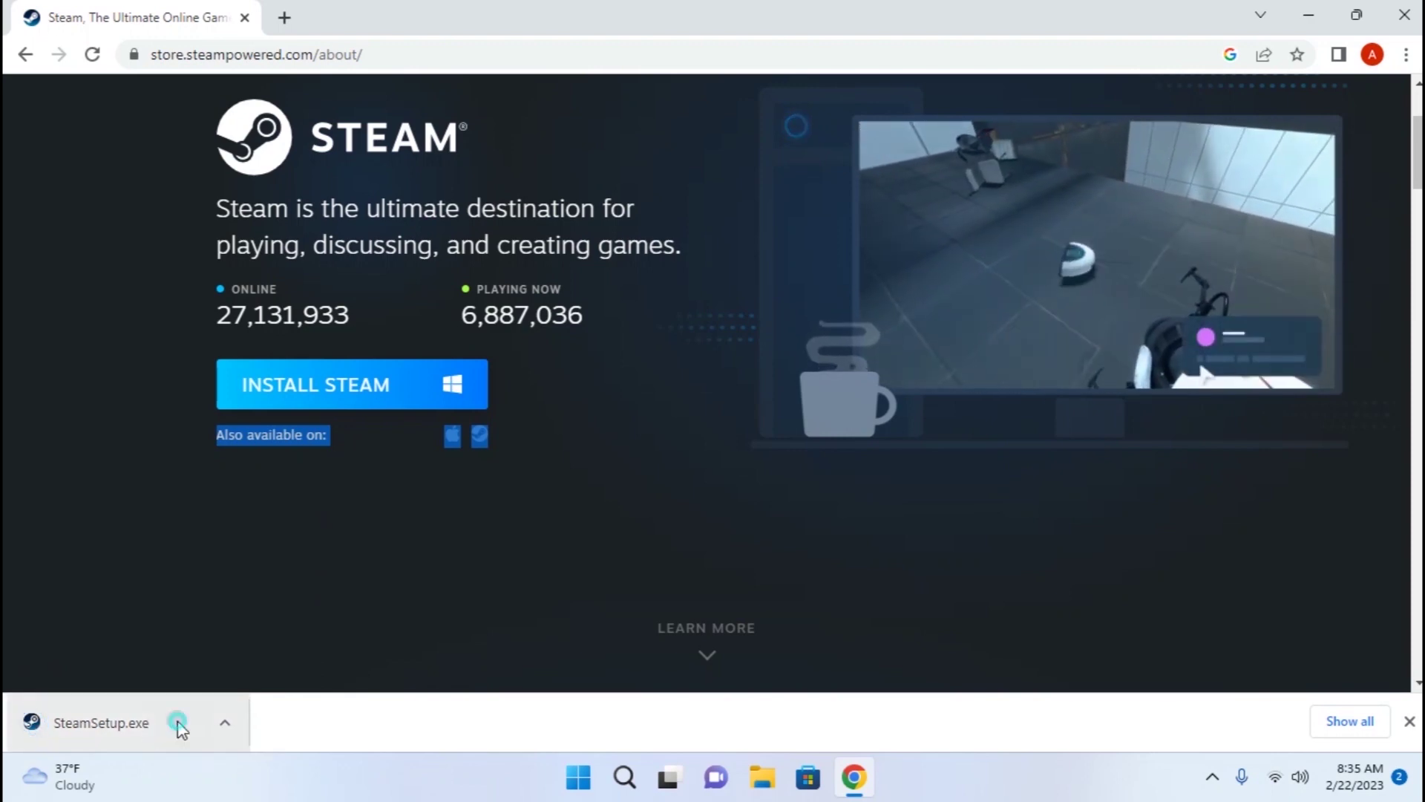
Run the downloaded SteamSetup.exe to install Steam
click(178, 726)
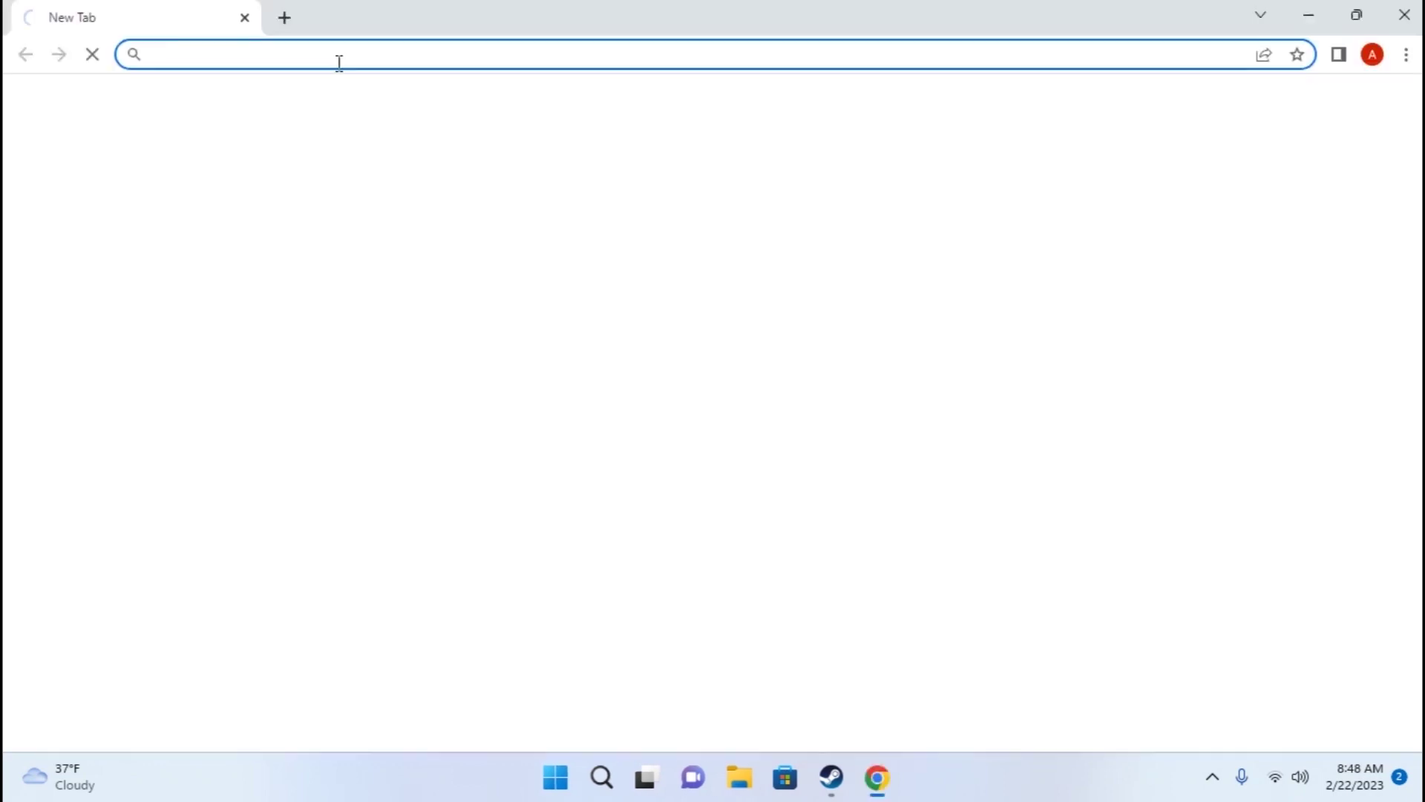
Search the web for 'dota 2 steam' to reach Dota 2's Steam store page
click(337, 60)
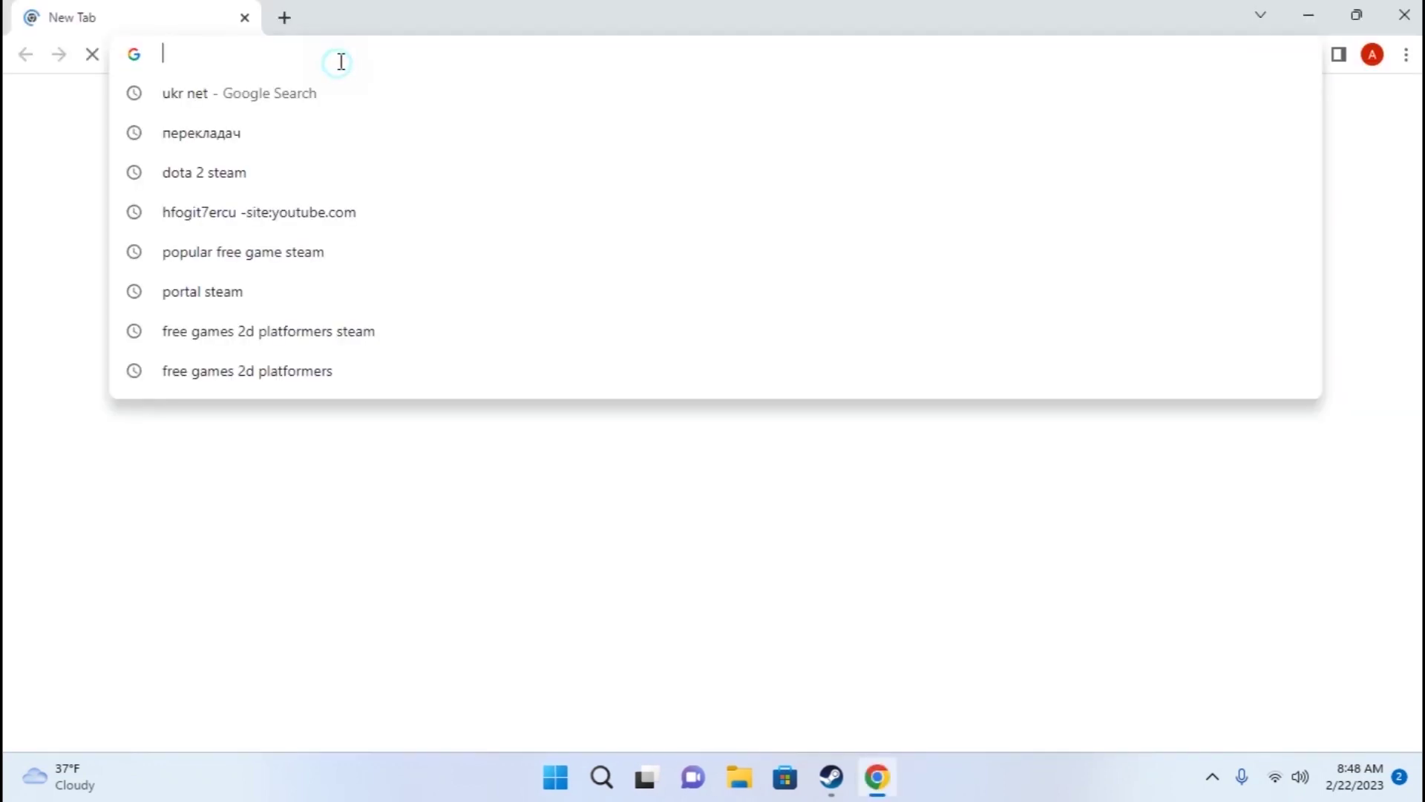
text(dota 2)
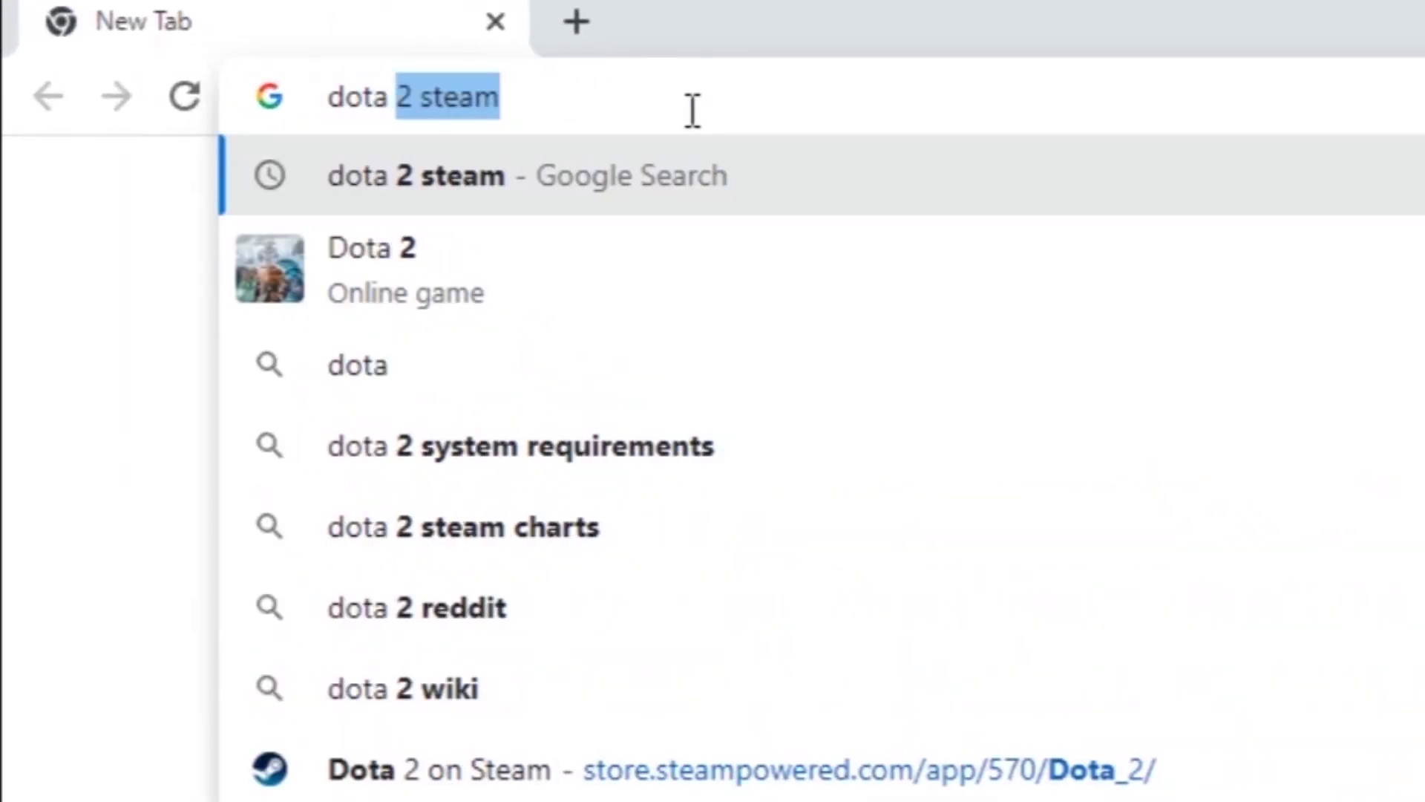
key(Delete)
text(steam)
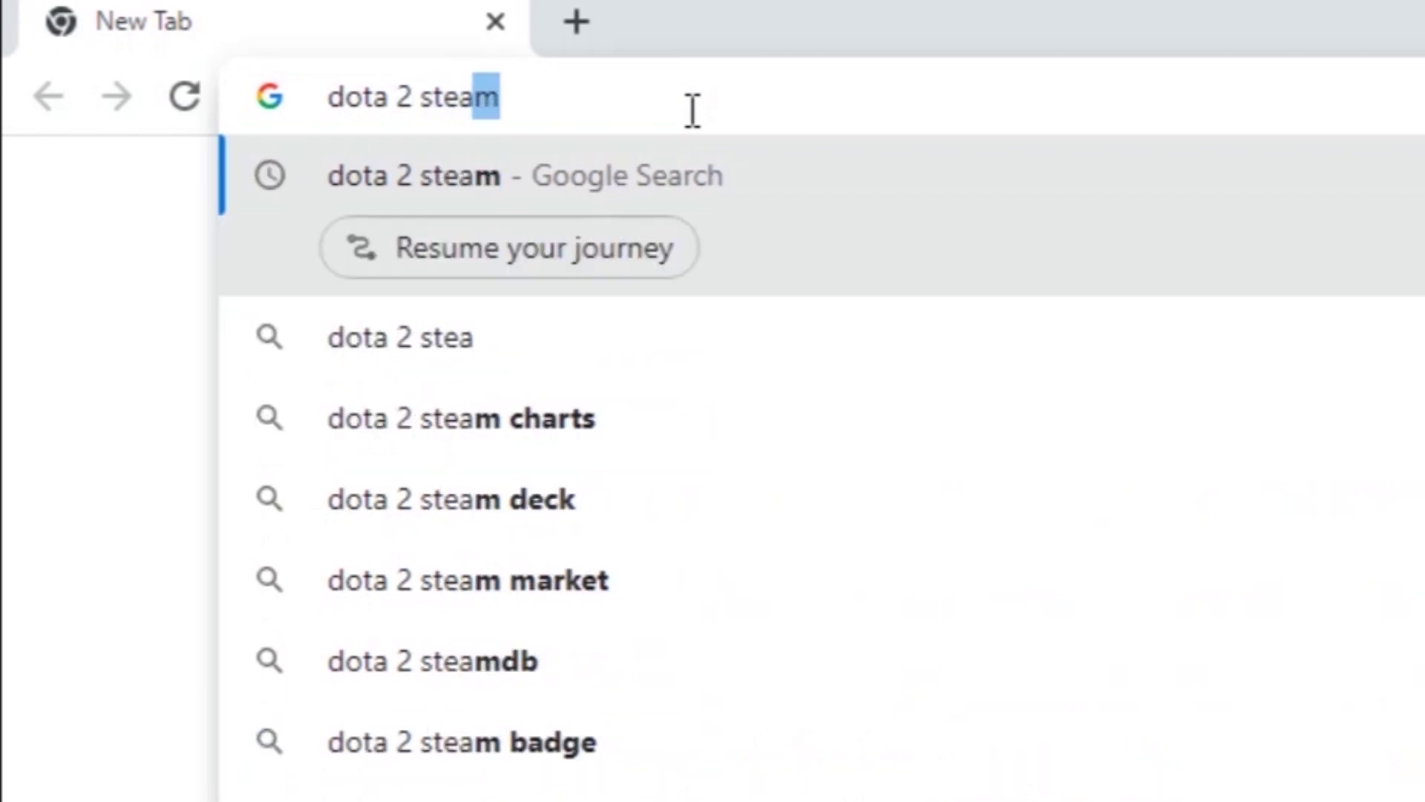
key(Return)
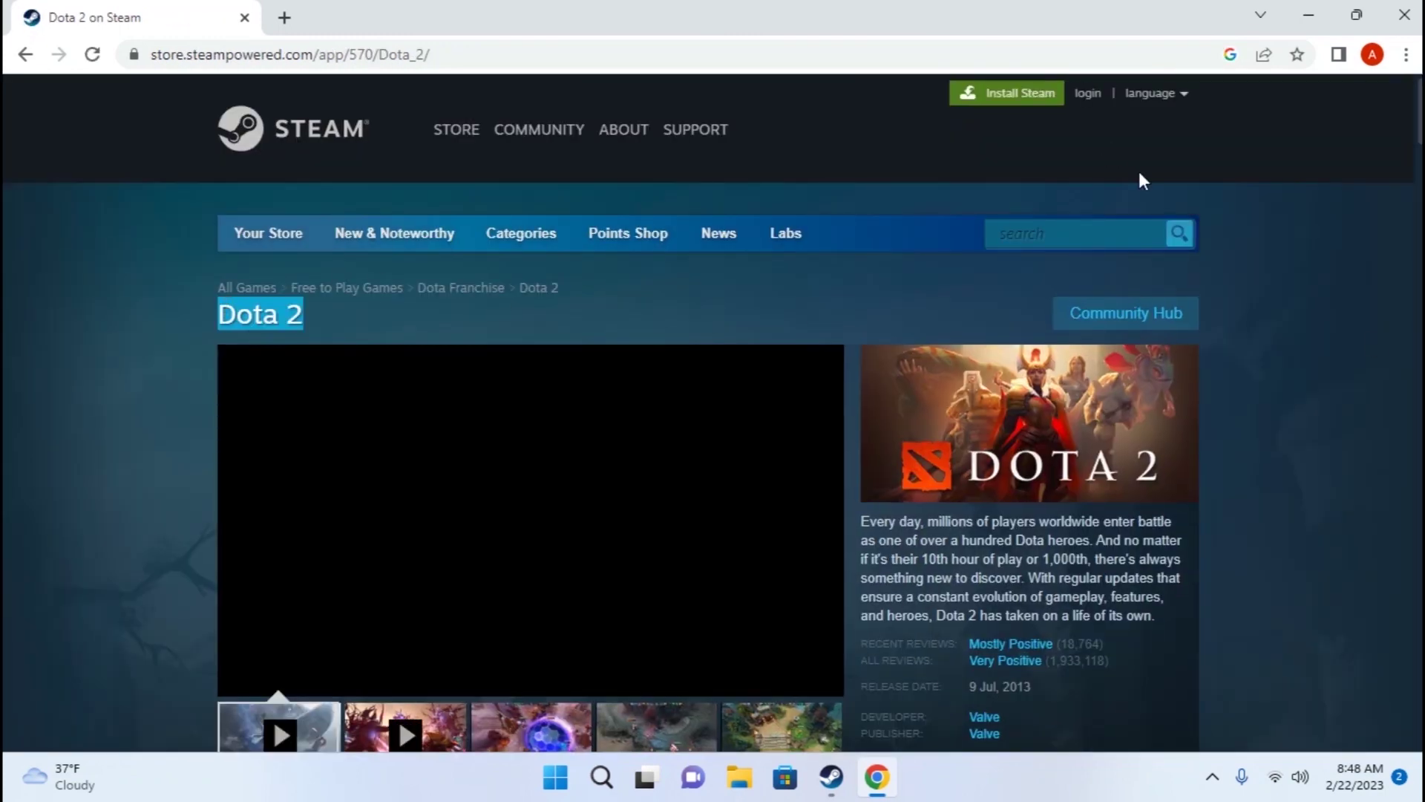
Pause the Dota 2 trailer and scroll down to the Play Dota 2 box
scroll(837, 208, down, 3)
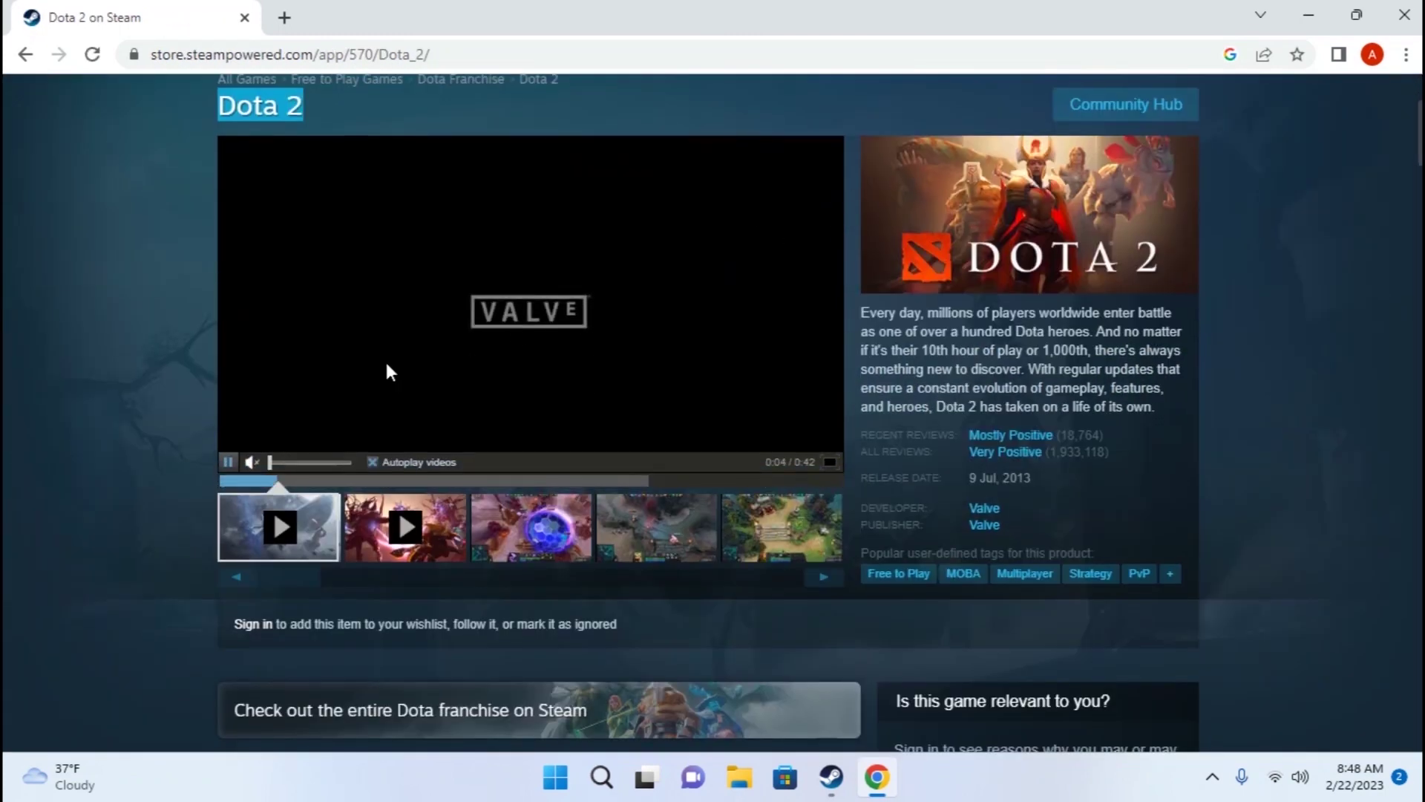
click(229, 463)
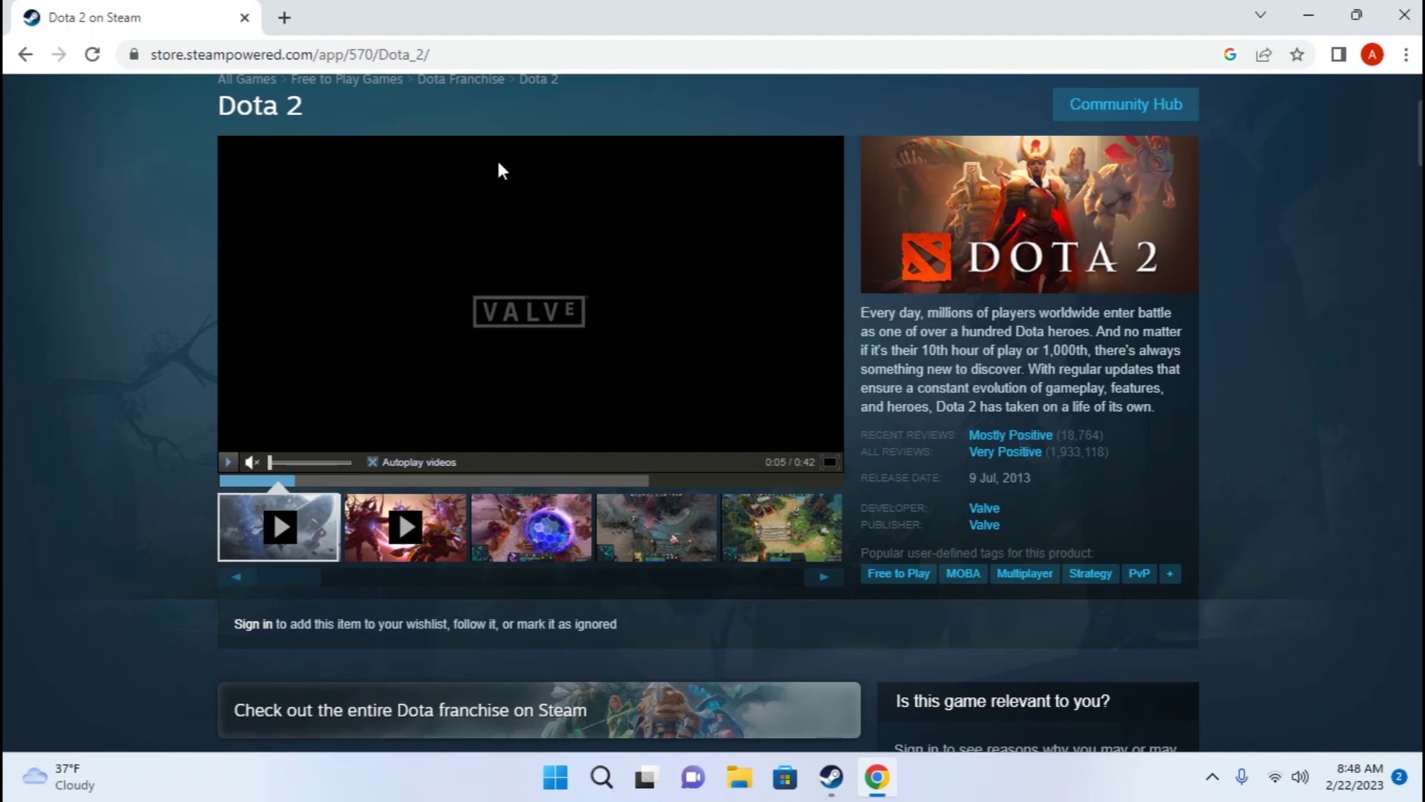
scroll(630, 245, down, 5)
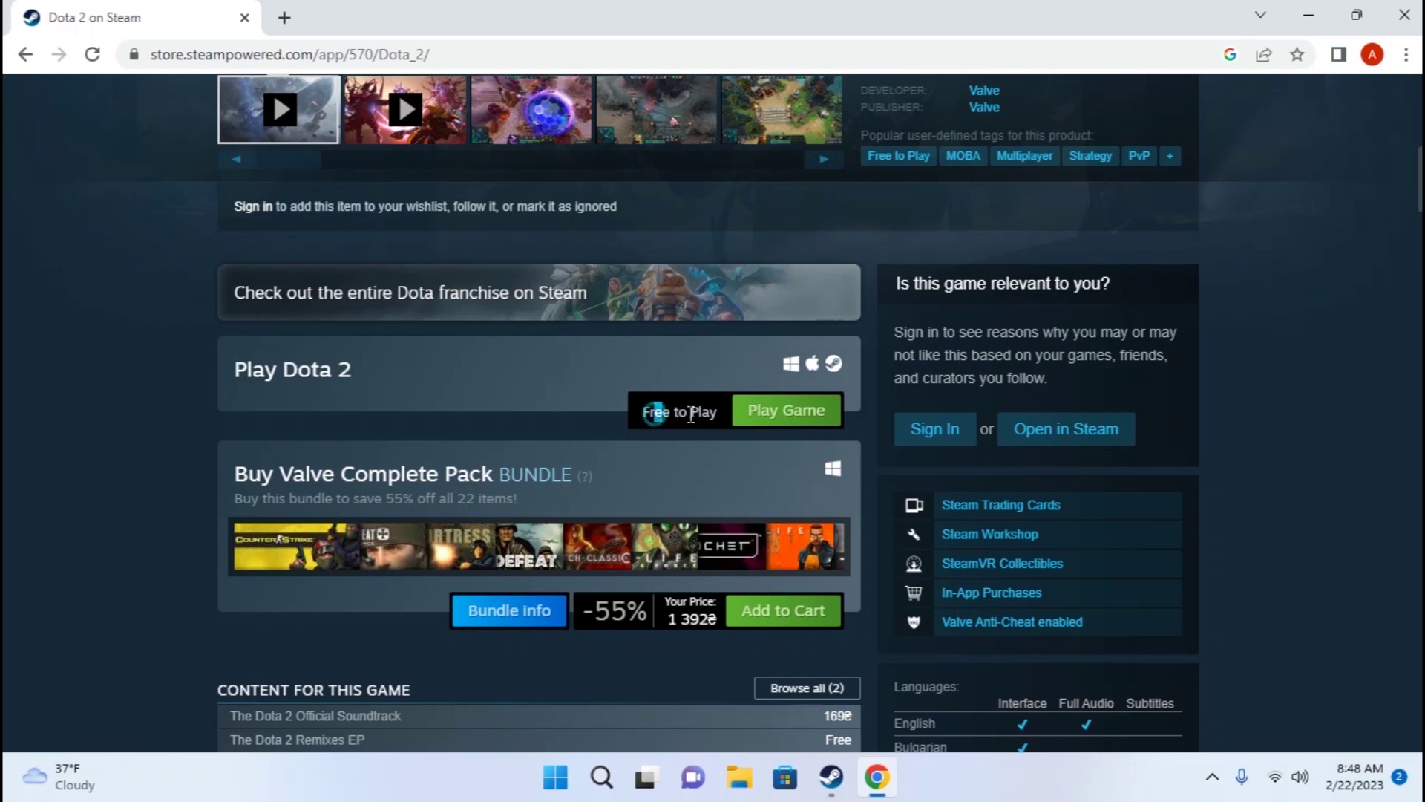
Use Play Game on the store page and hand Dota 2 off to Steam
click(785, 420)
click(556, 455)
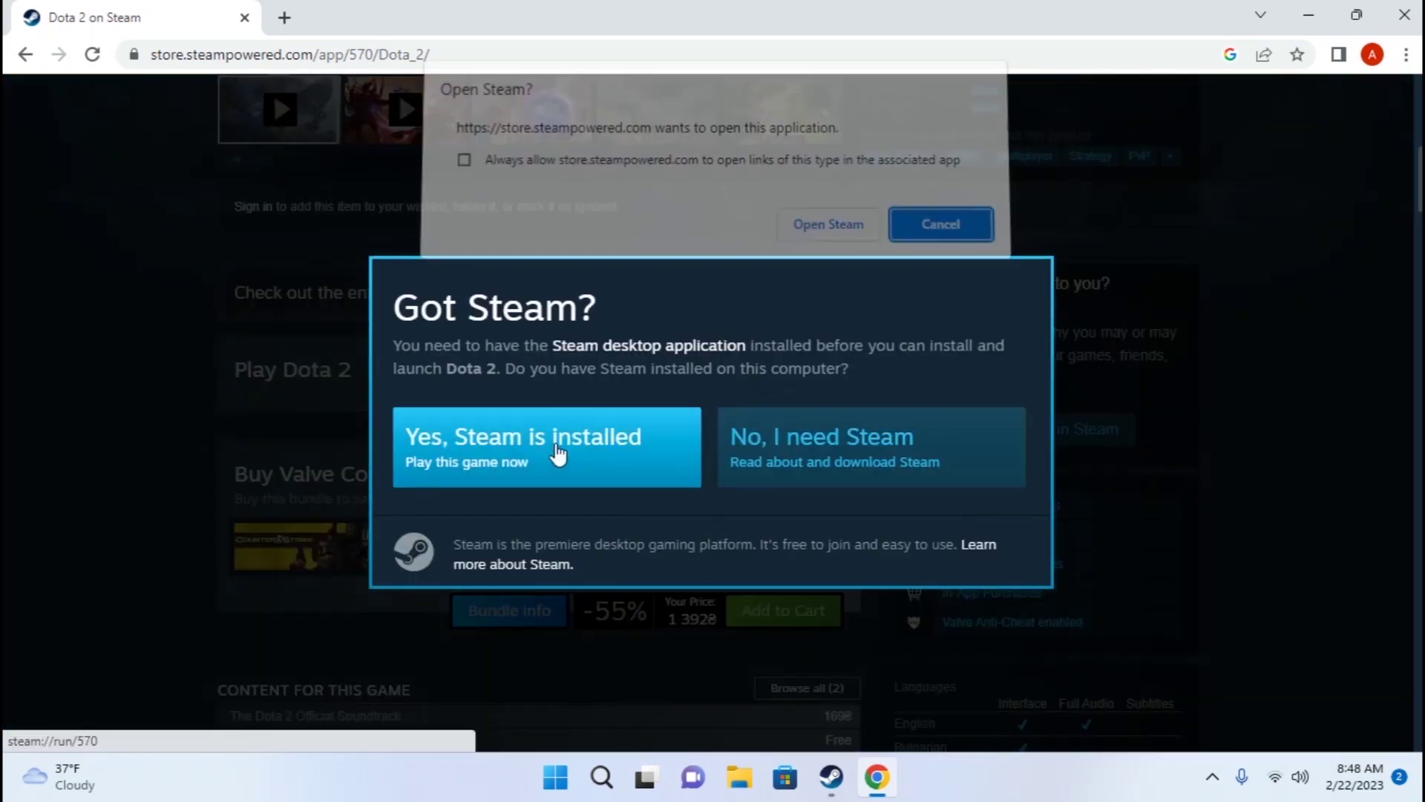
click(831, 230)
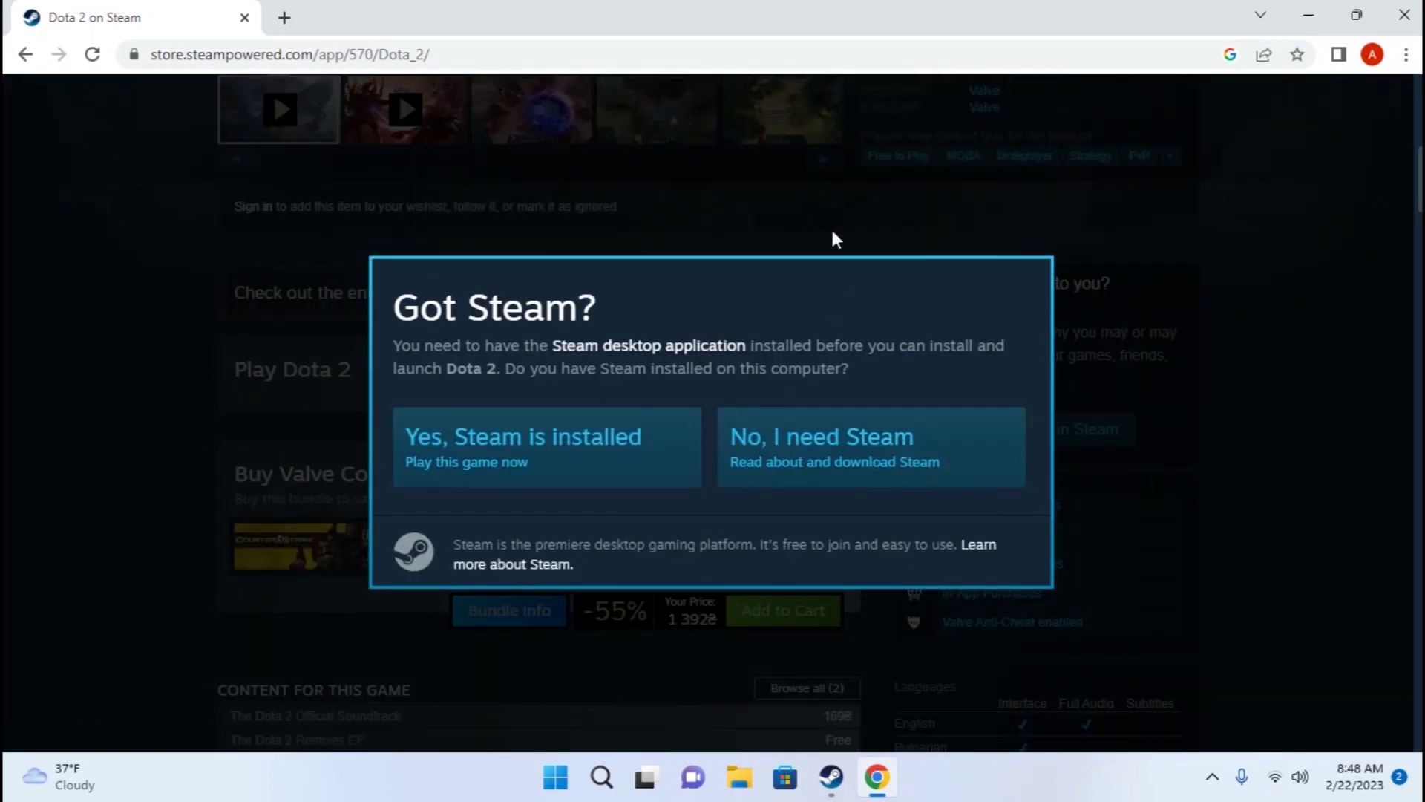
Dismiss the disk-space error and install Dota 2 into a new Steam library on drive E:
key(Return)
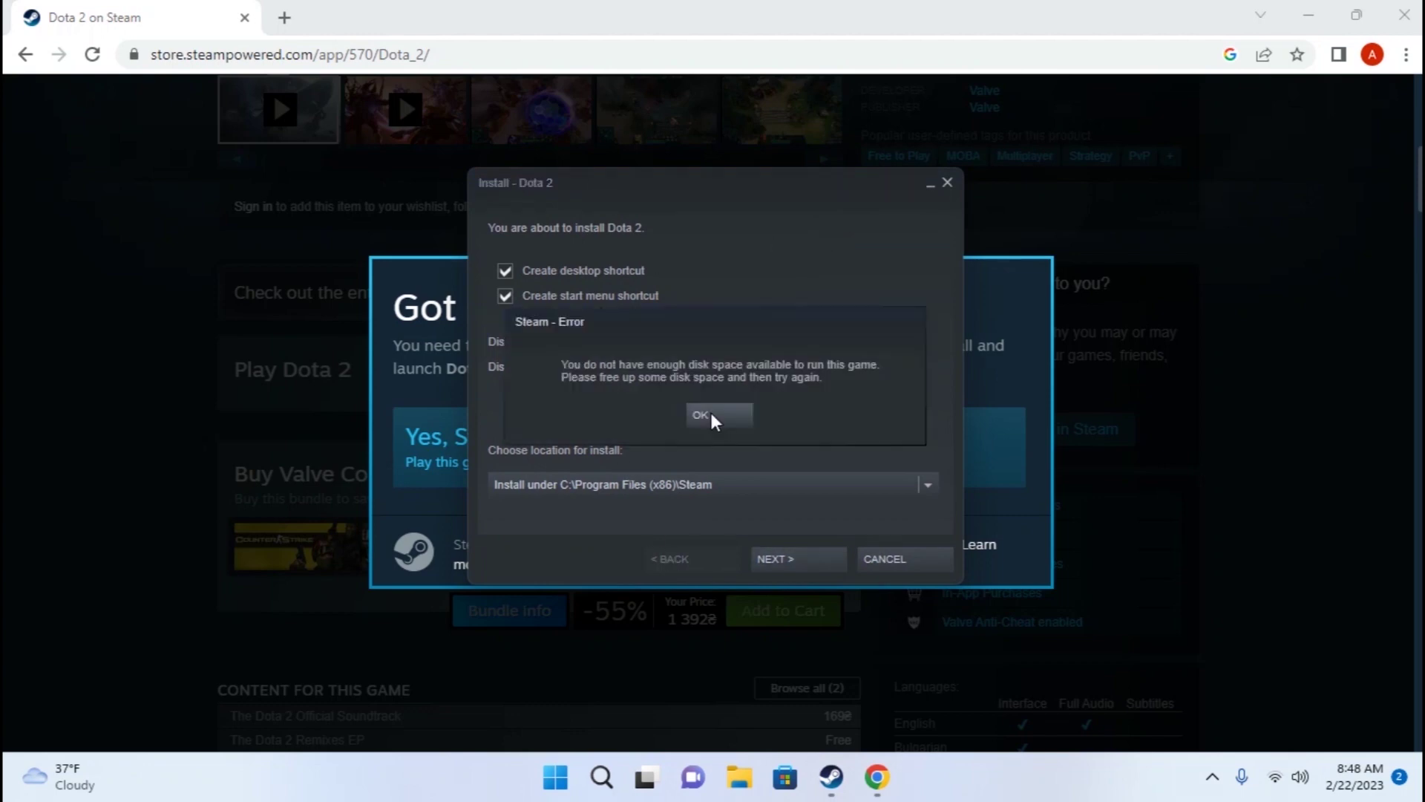
click(713, 416)
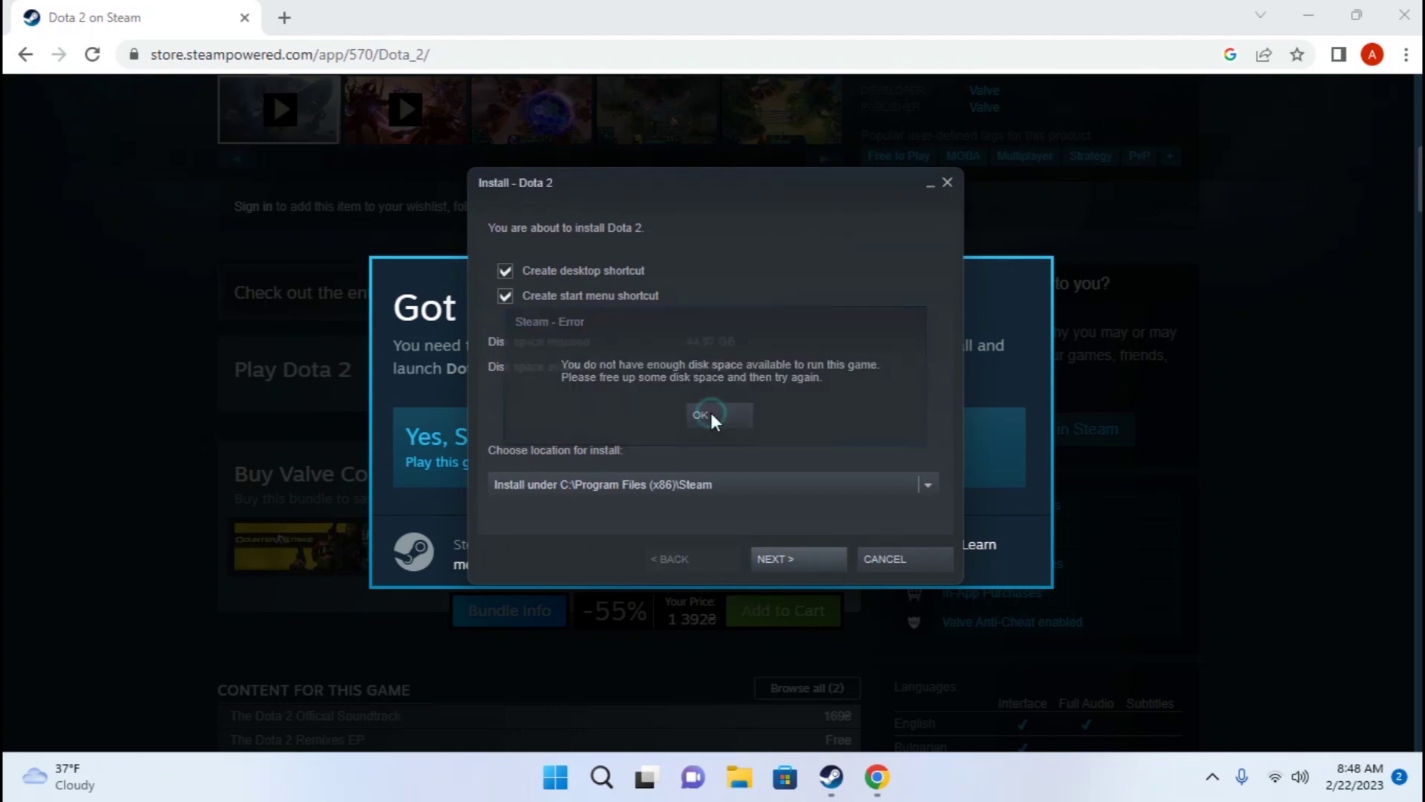
click(928, 484)
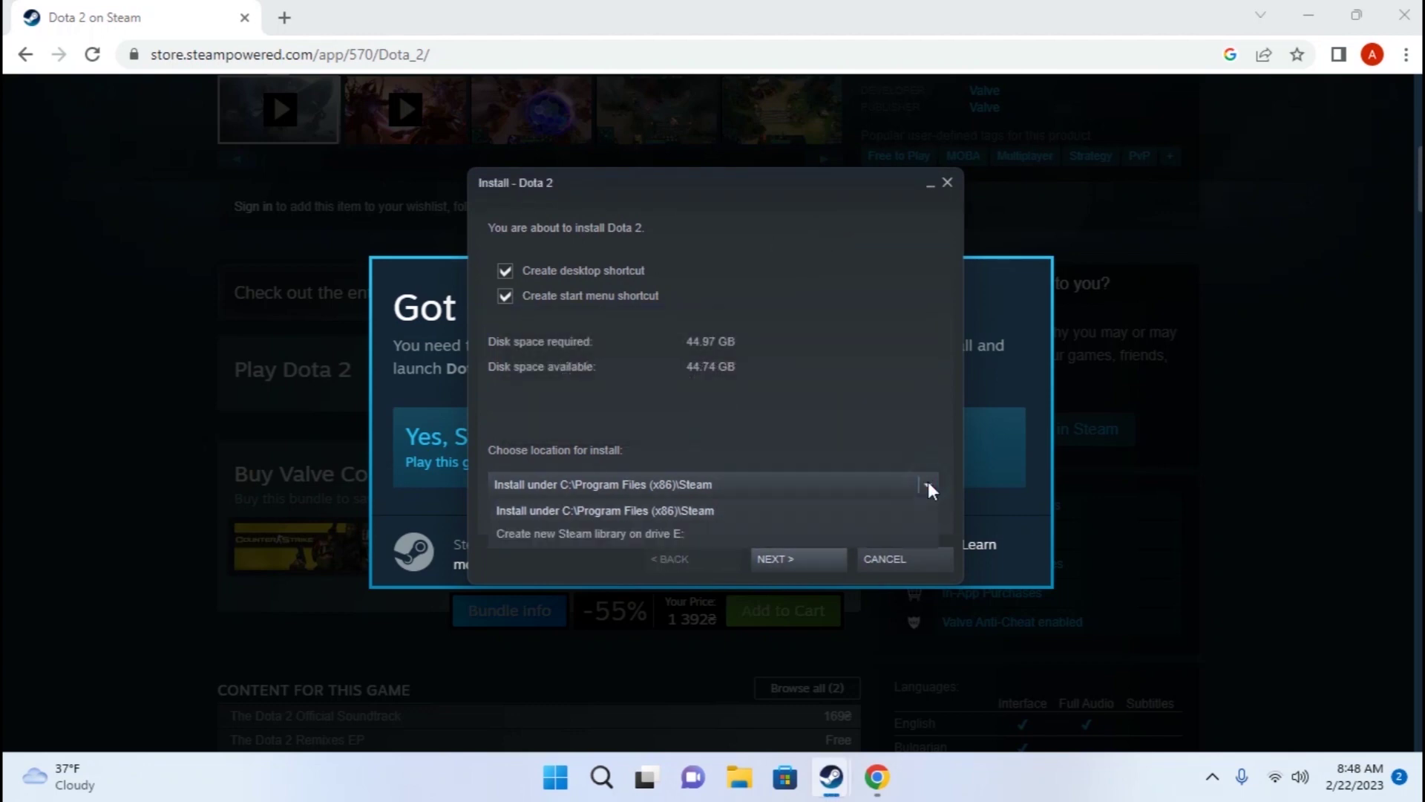
click(613, 531)
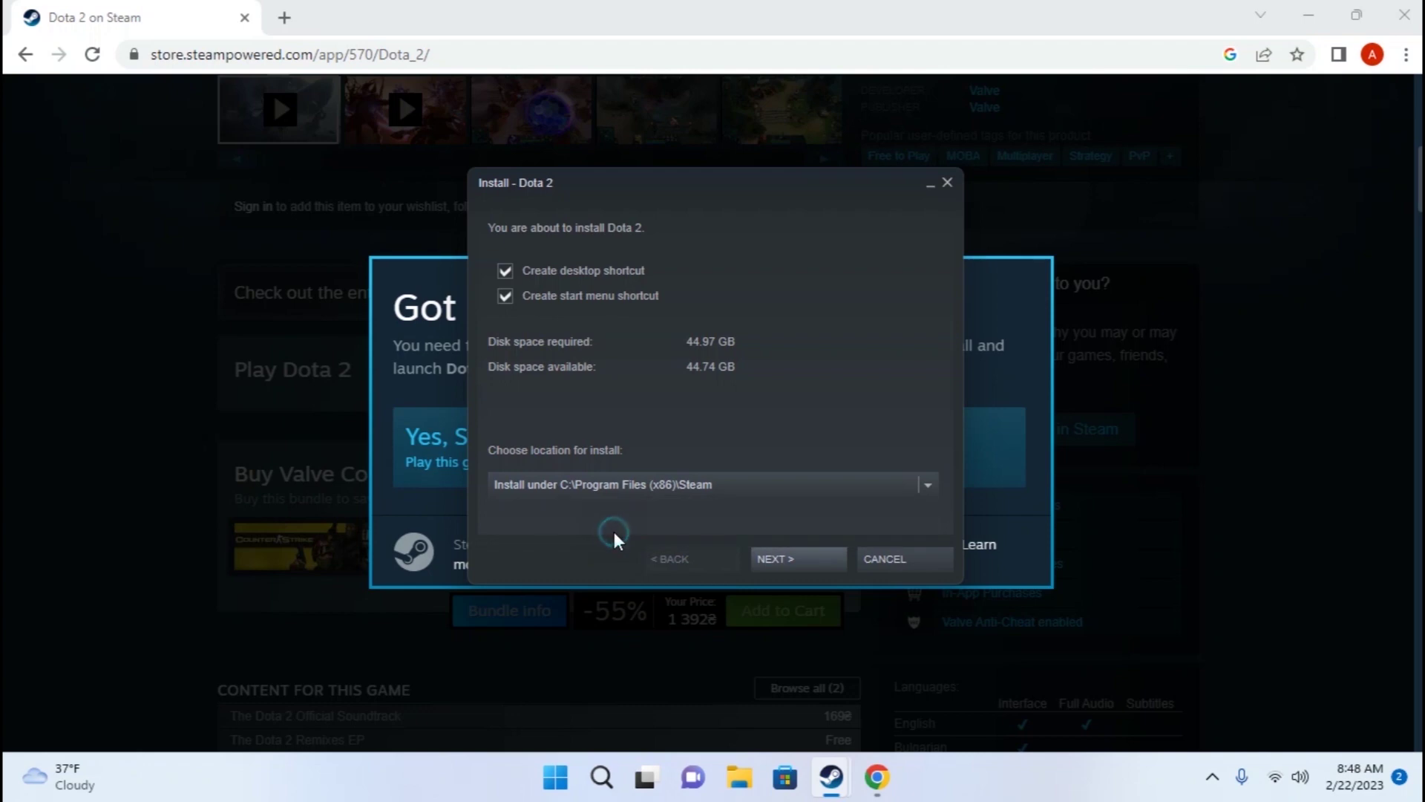
click(795, 556)
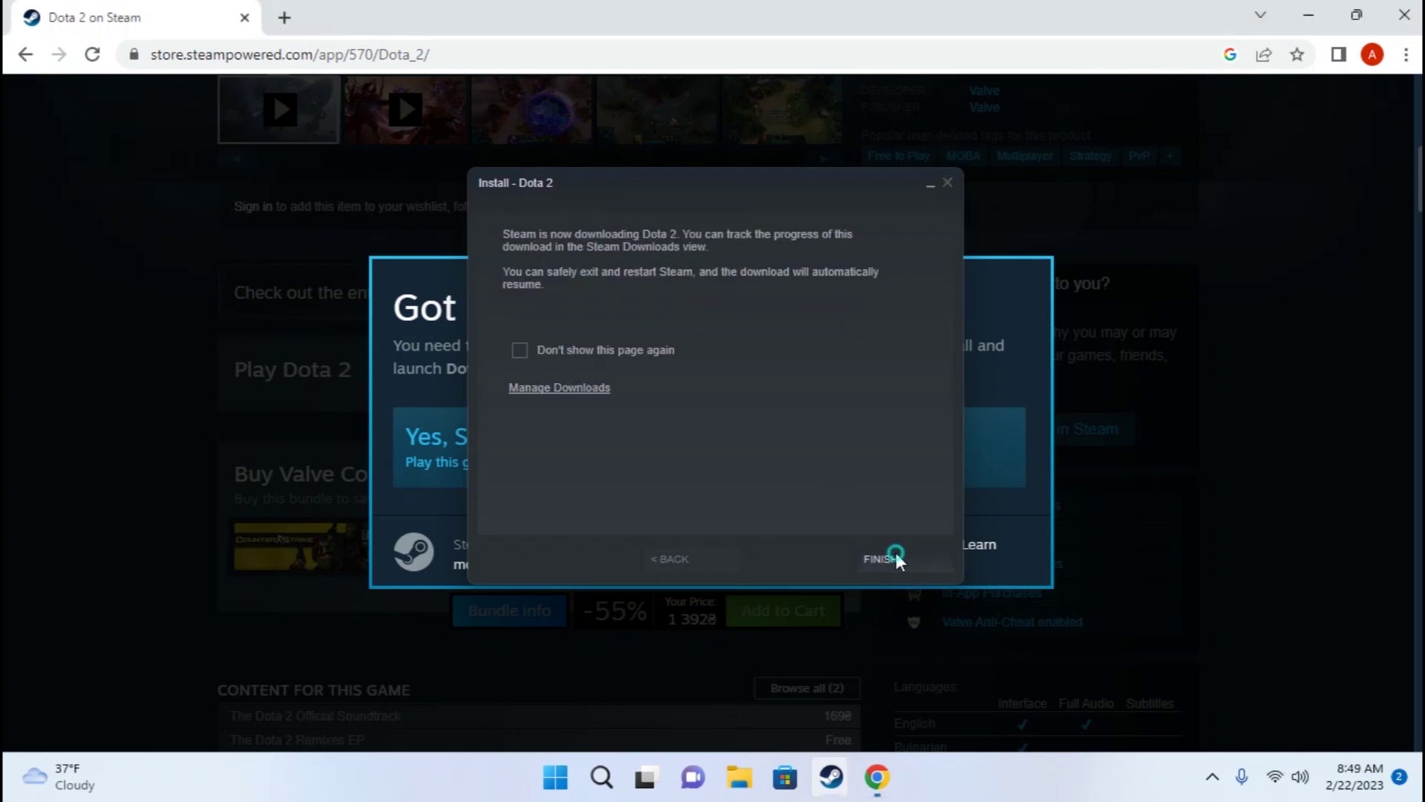
click(895, 555)
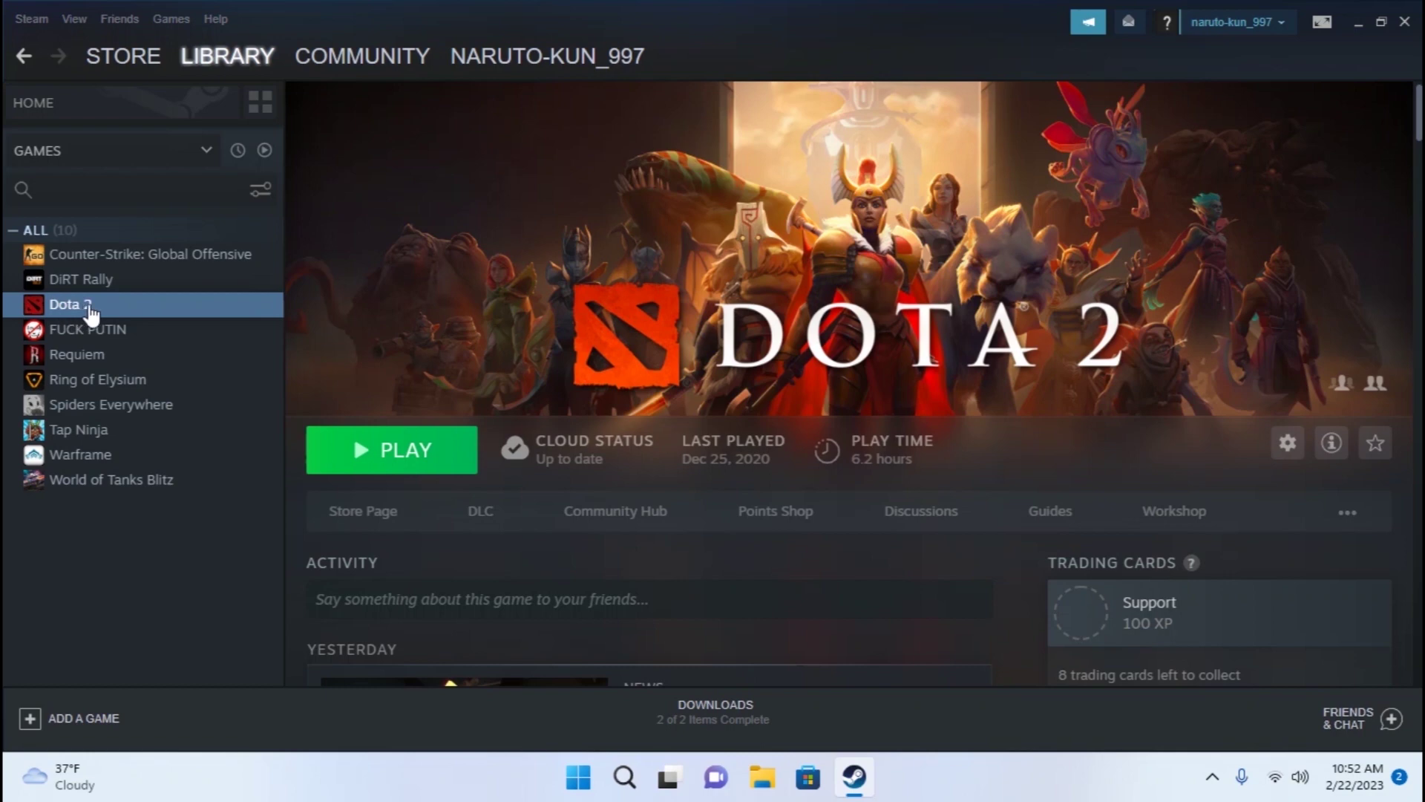
Launch Dota 2 from the Steam Library with the green PLAY button
click(389, 453)
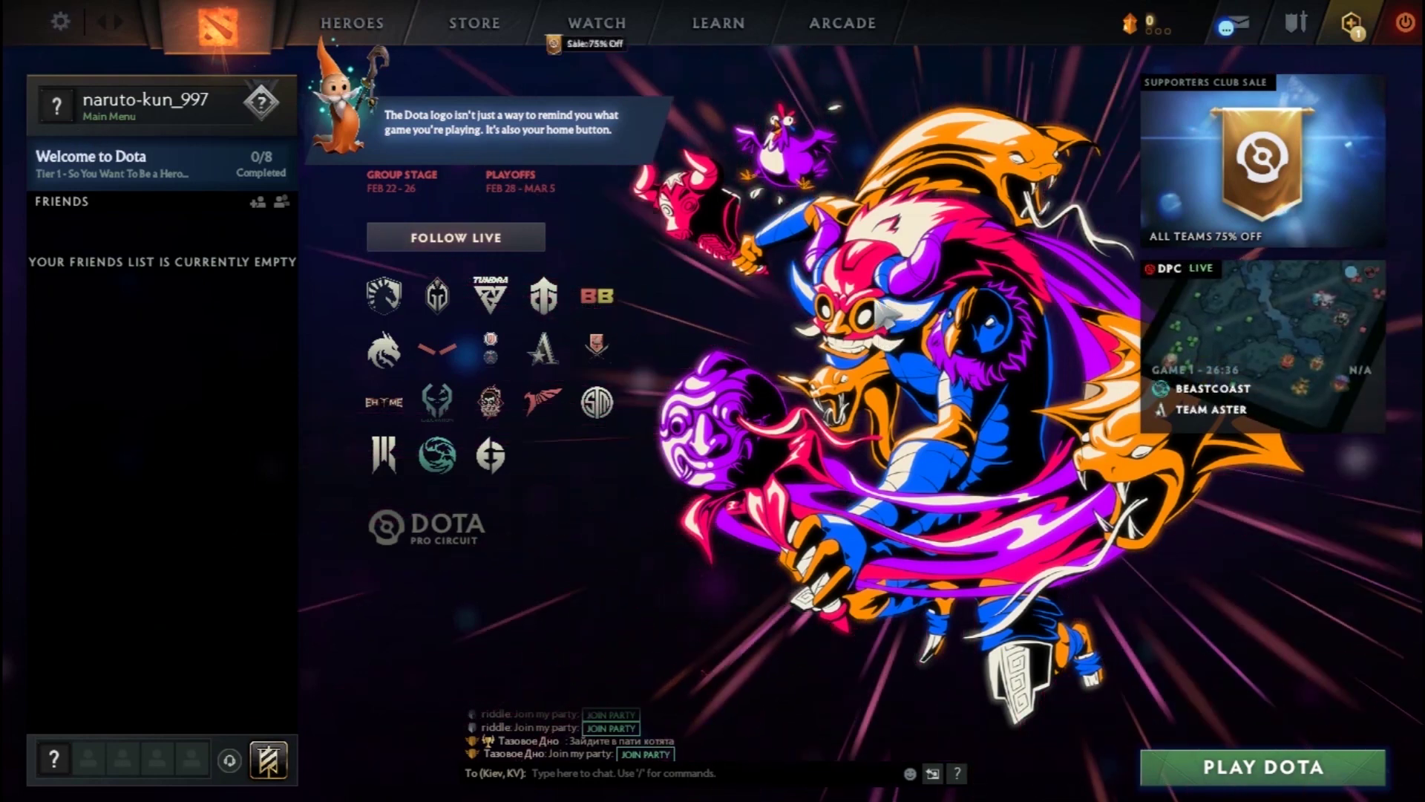
Use PLAY DOTA and Find Match to queue for a New Player Mode match on Europe East
click(1318, 776)
click(1306, 768)
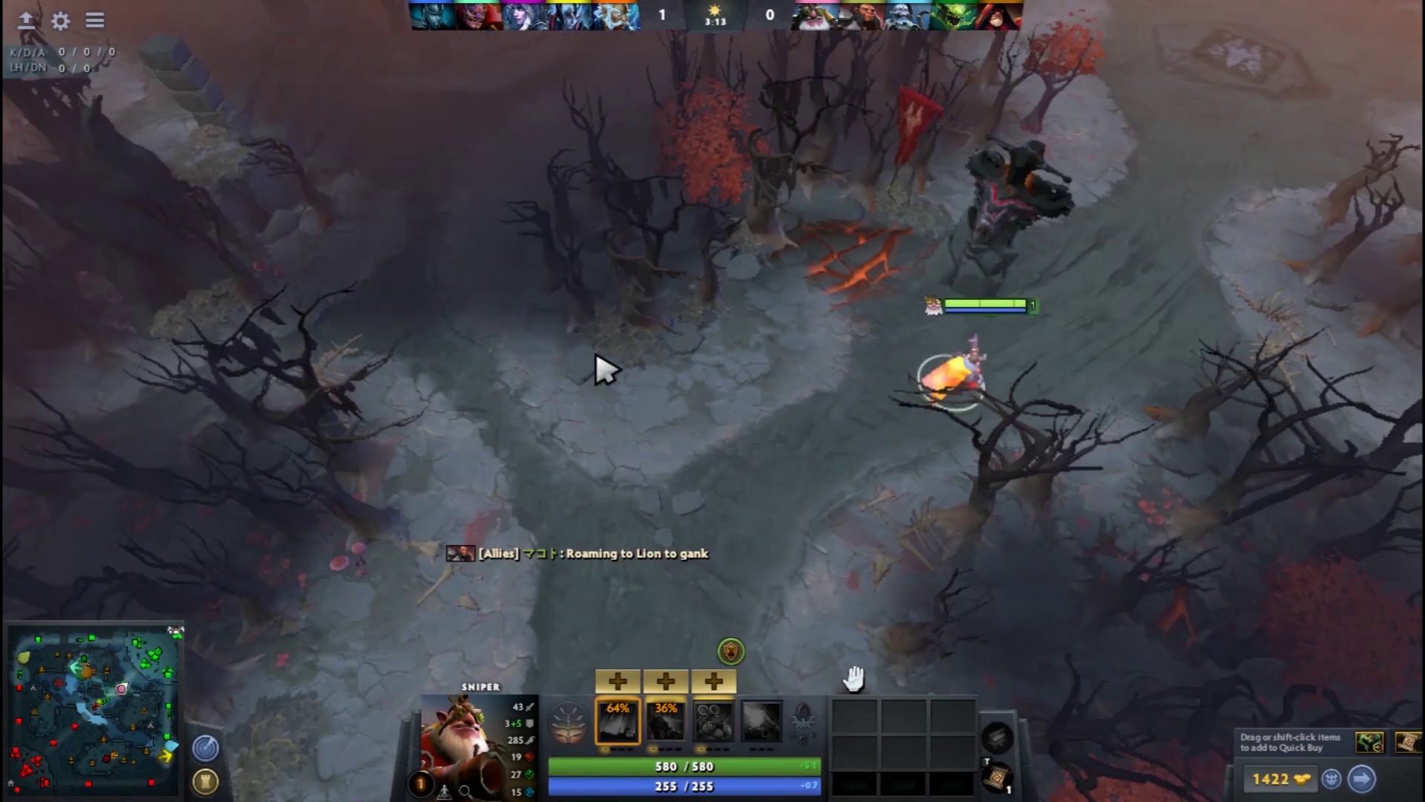
Walk Sniper around the lane with six move orders to different spots on the map
right_click(596, 355)
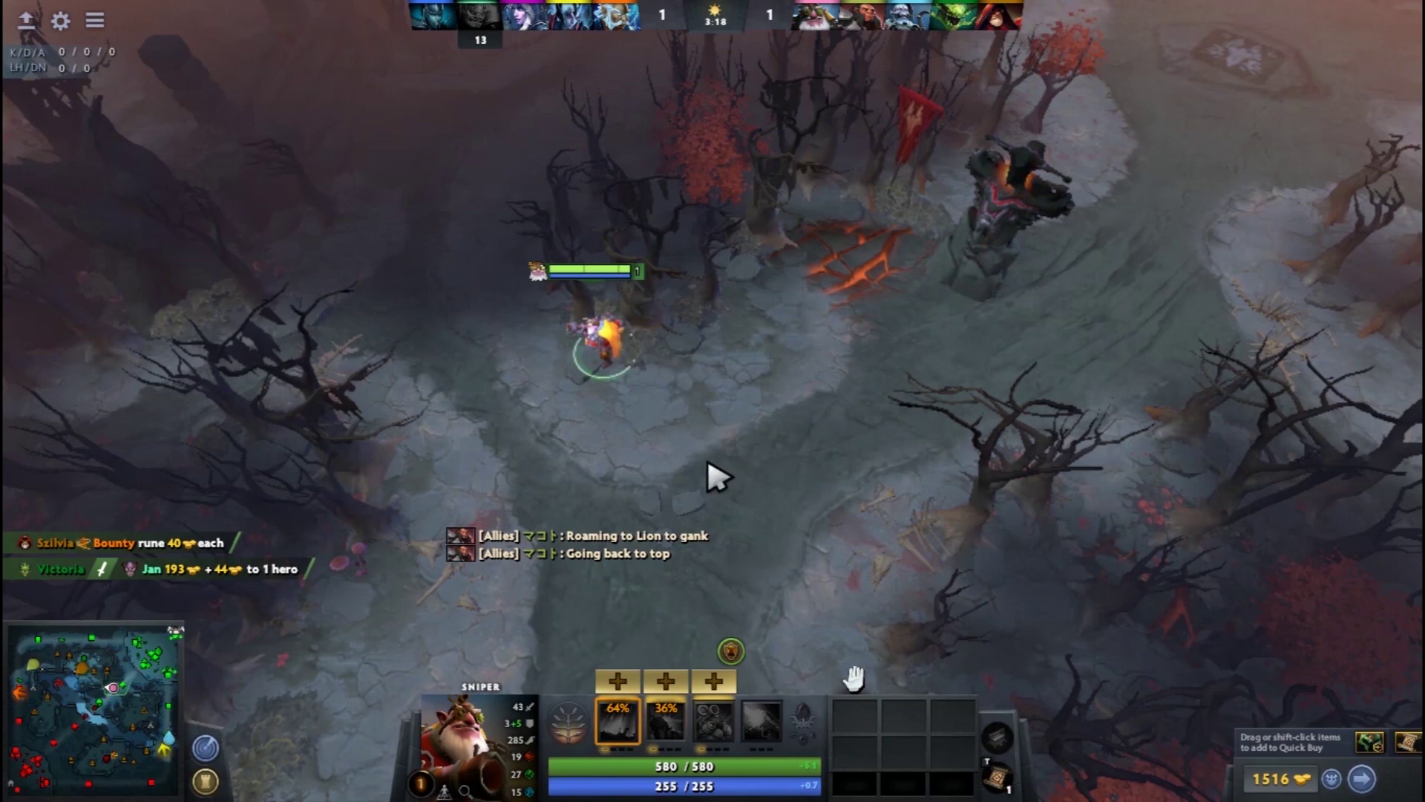
right_click(825, 552)
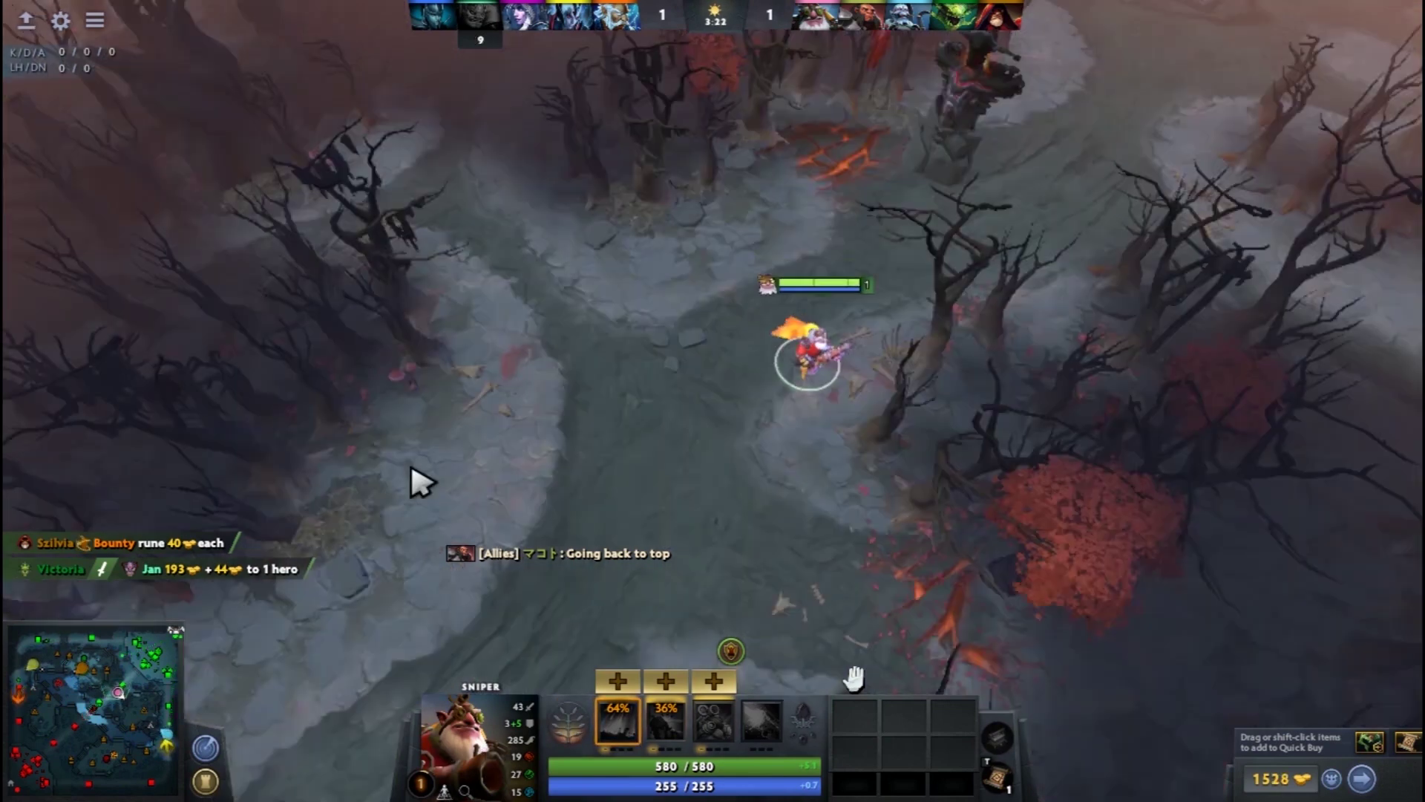
right_click(598, 390)
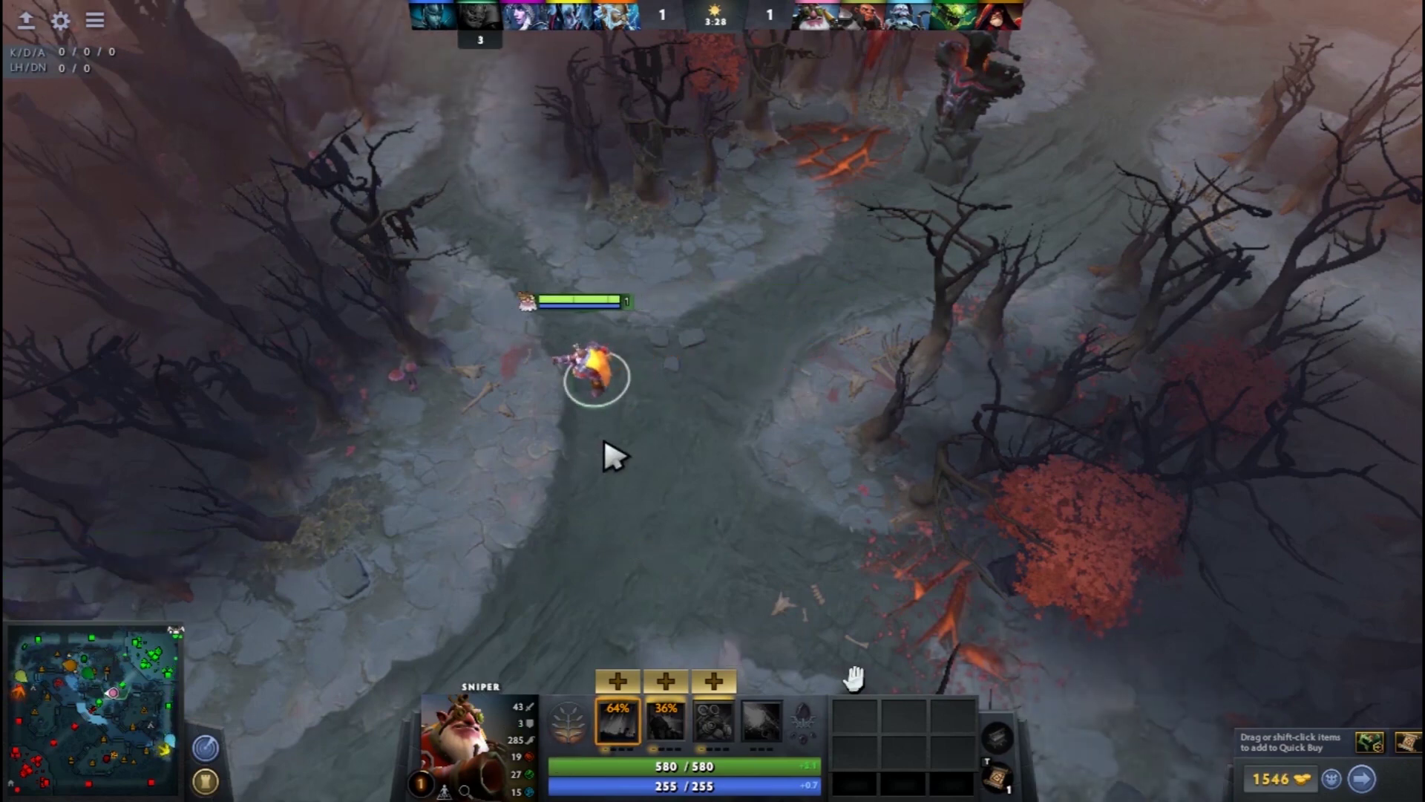
right_click(844, 263)
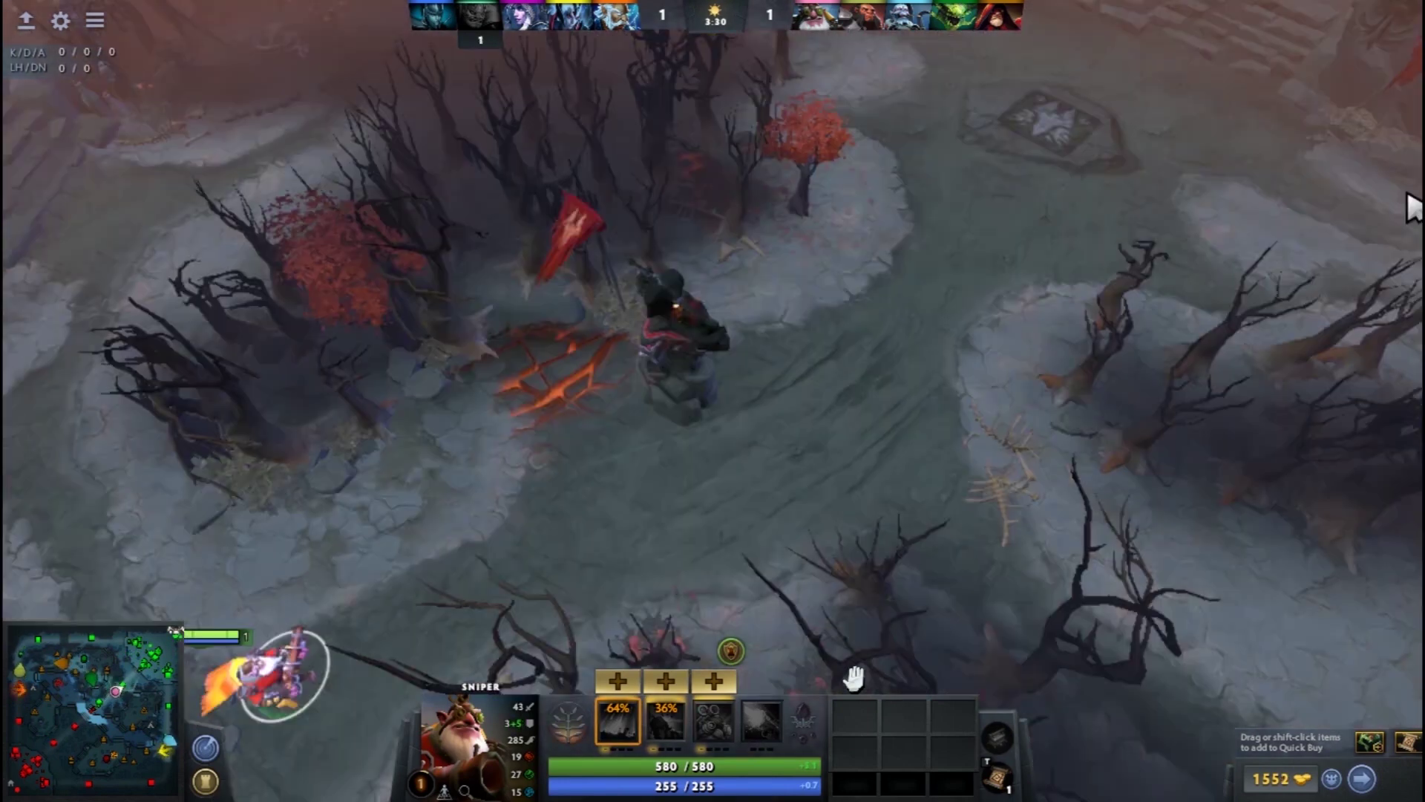
right_click(958, 322)
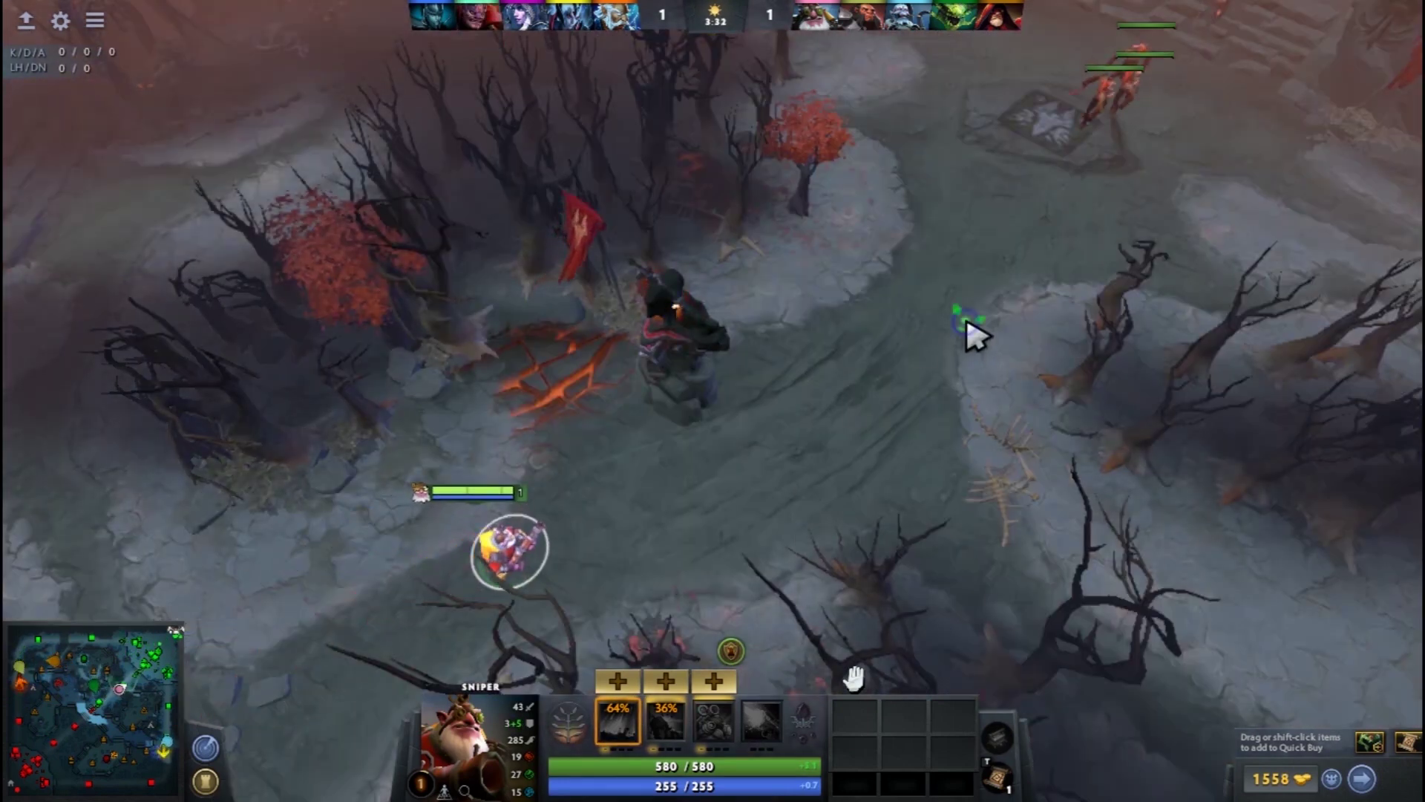
right_click(1008, 525)
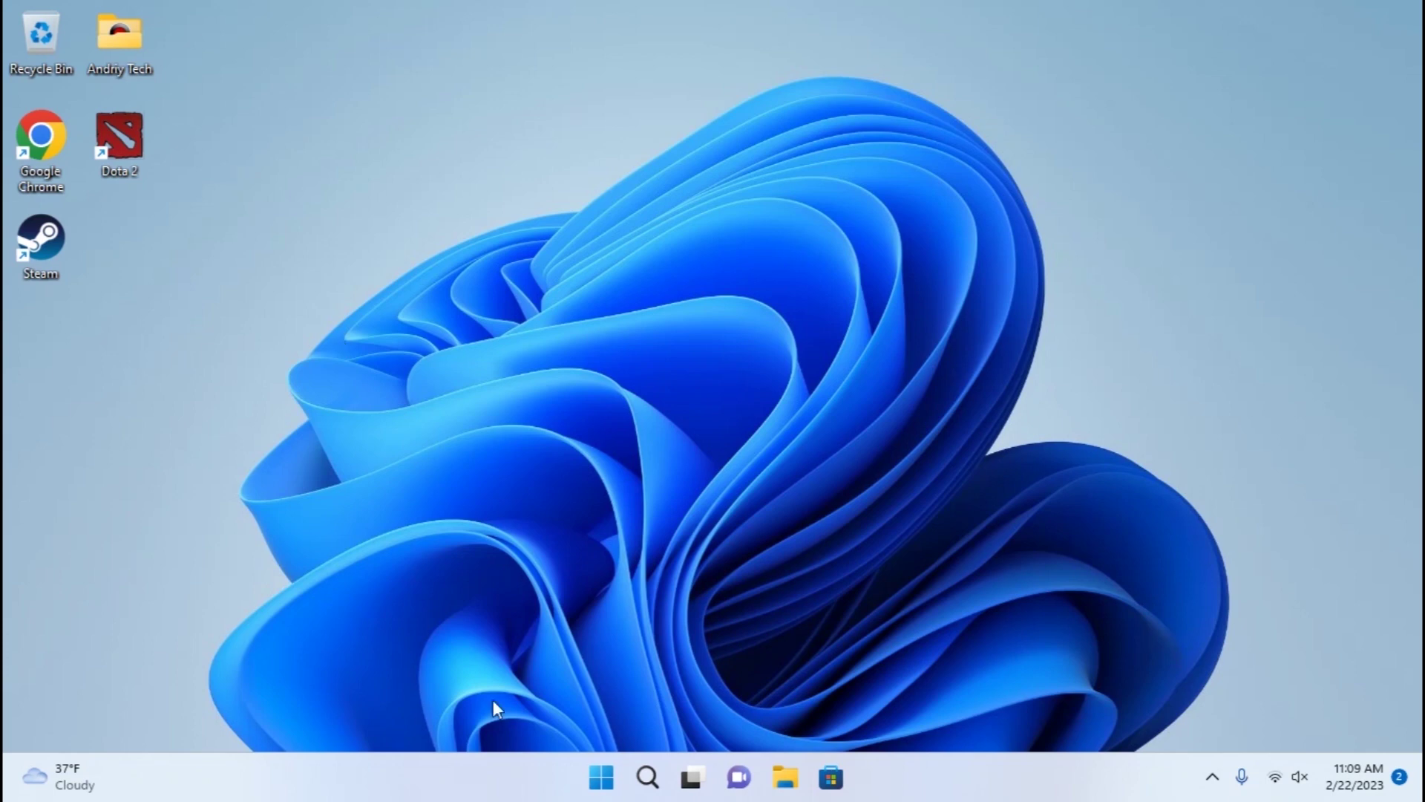
Open Settings › System › About and highlight the i3-3110M processor line, then show the Windows 11 Pro 22H2 details
click(601, 777)
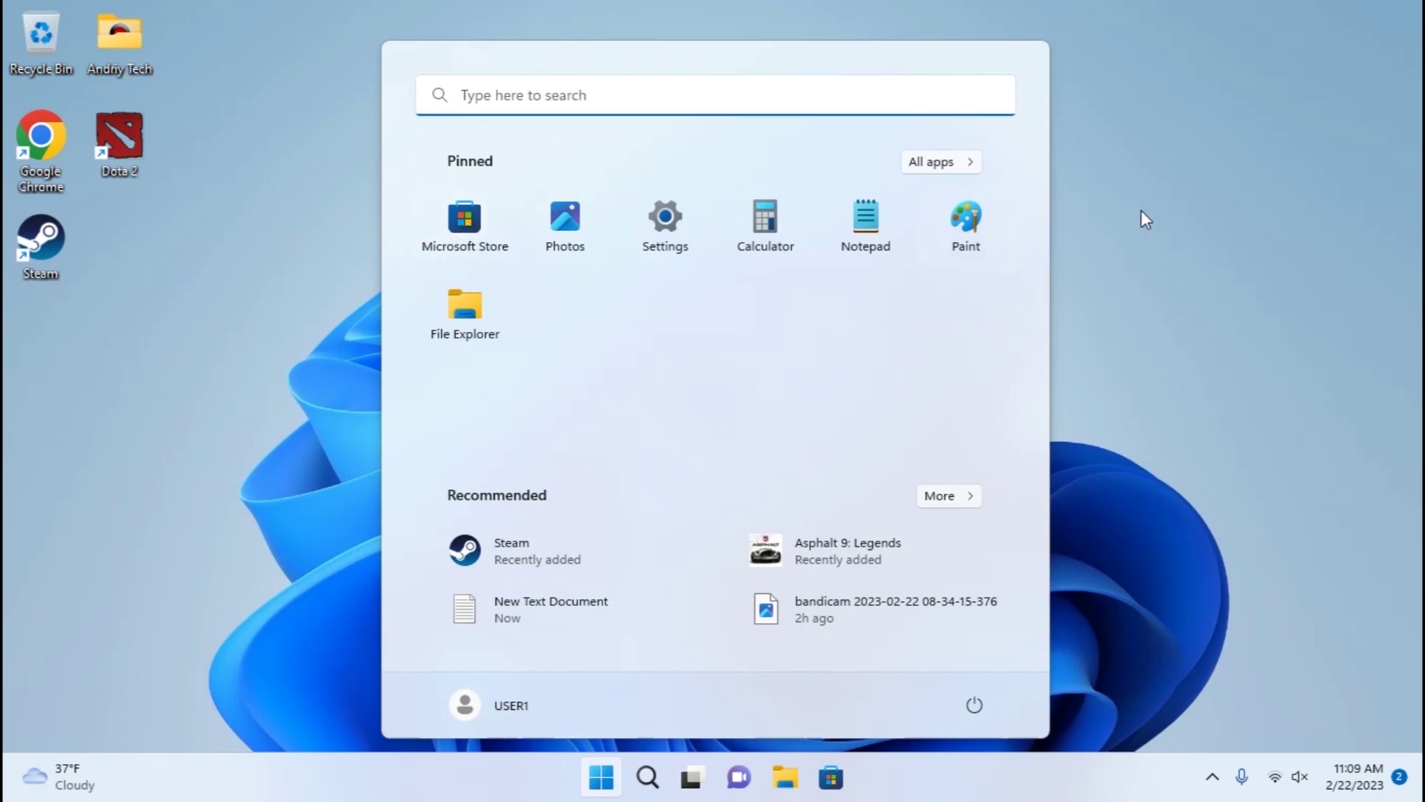
click(665, 226)
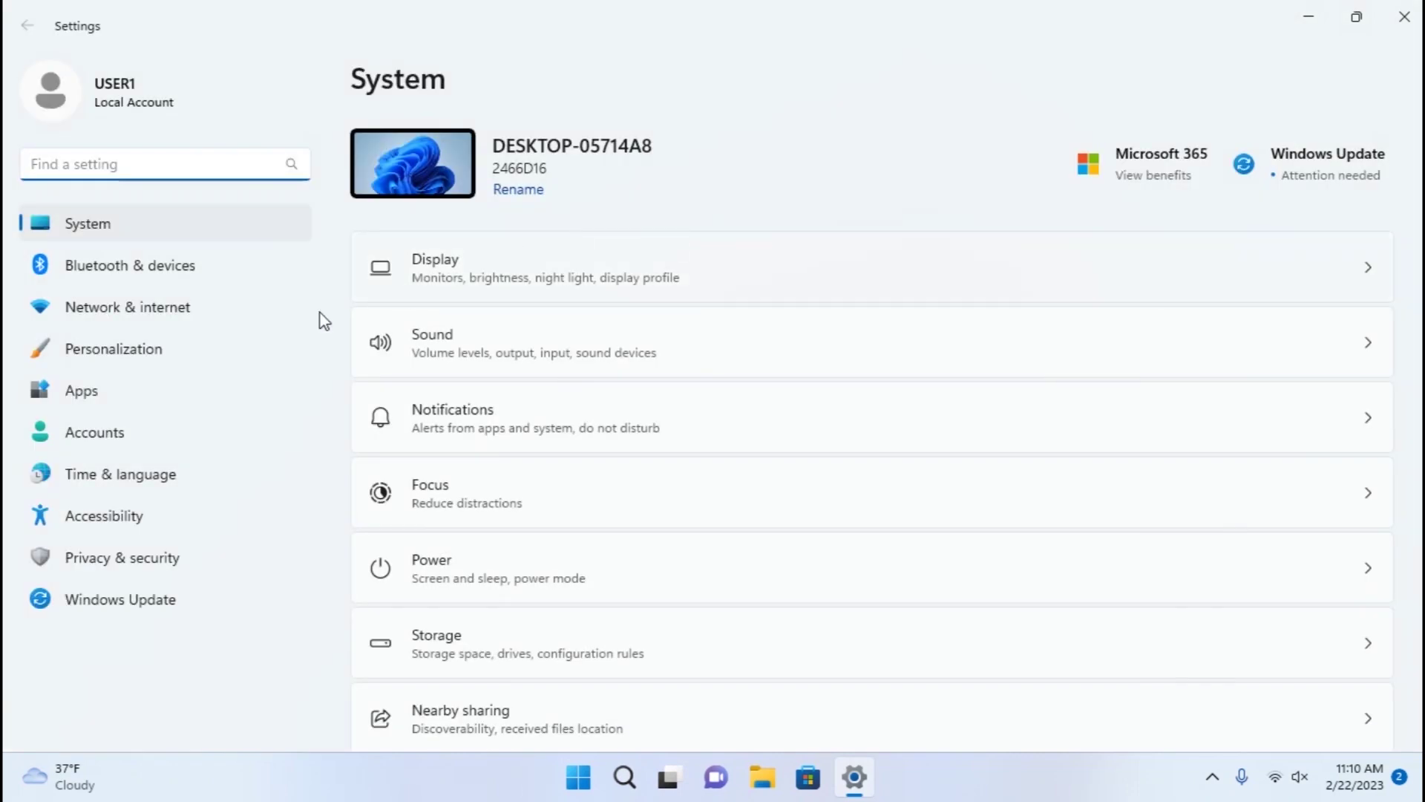
scroll(503, 688, down, 10)
click(504, 688)
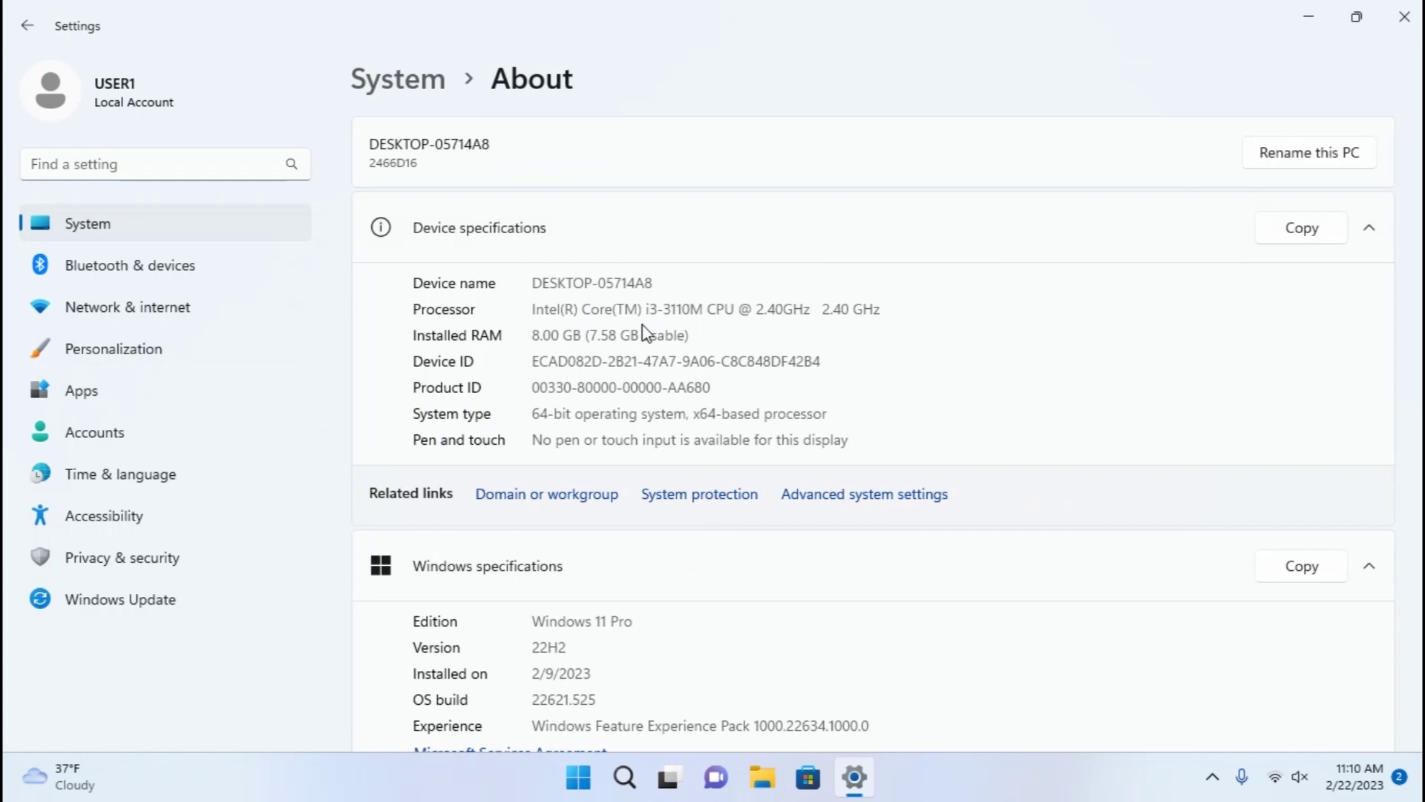
drag(647, 311, 938, 320)
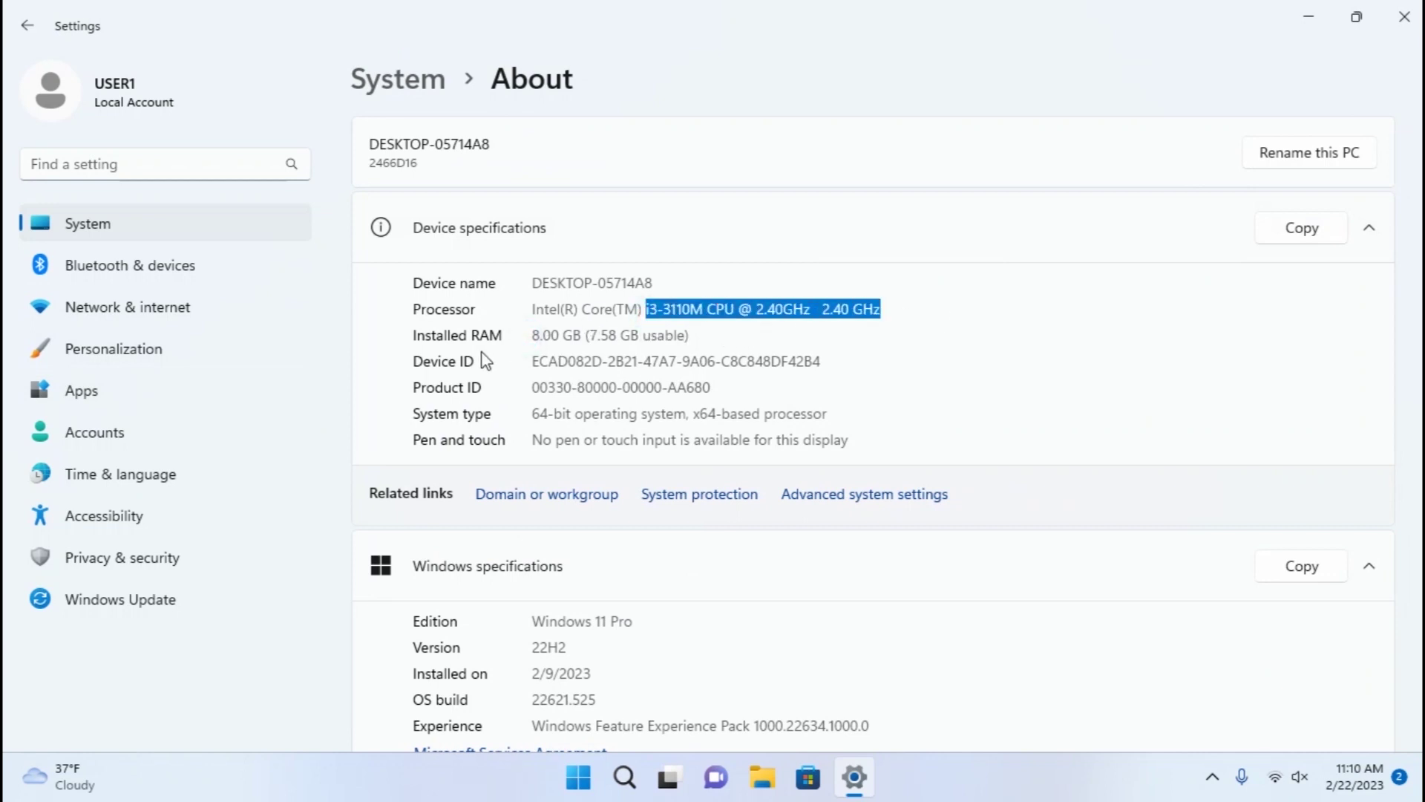
scroll(719, 339, down, 1)
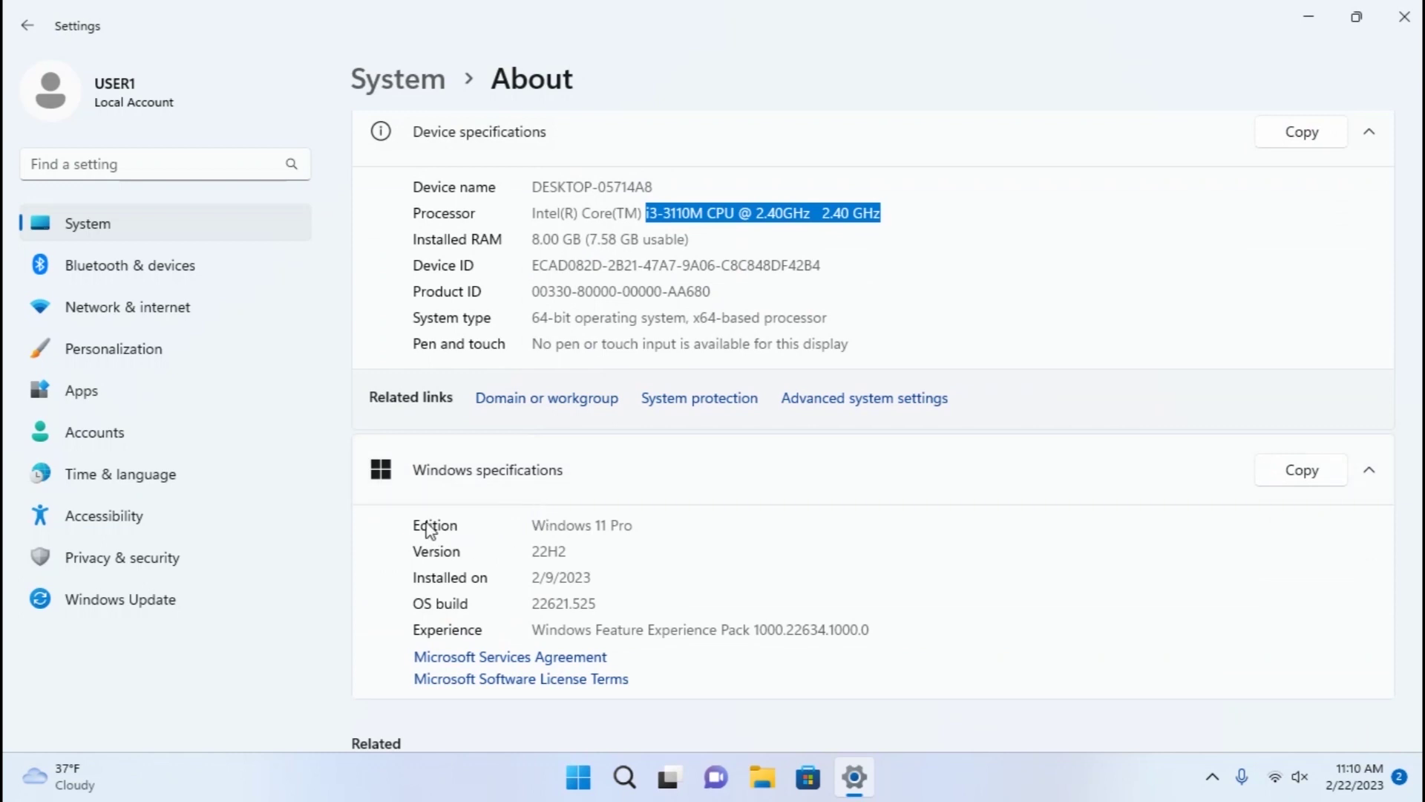